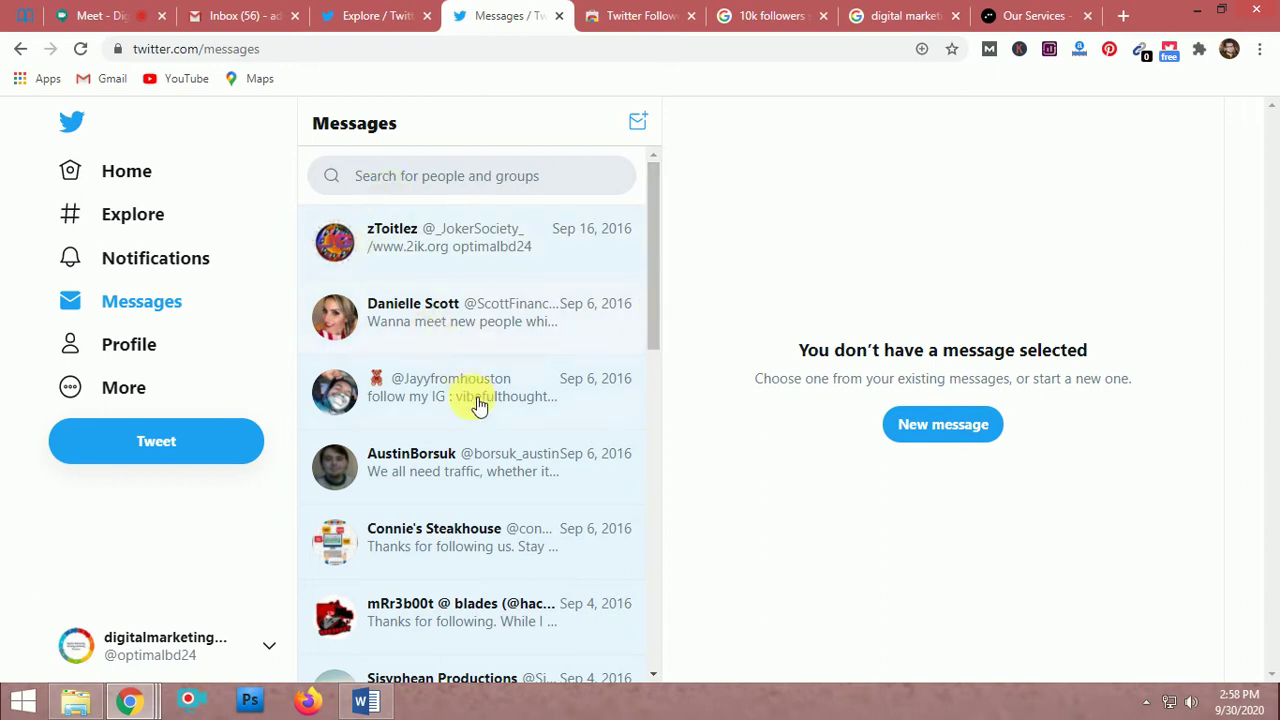
scroll(476, 420, "down", 10)
scroll(476, 434, "up", 5)
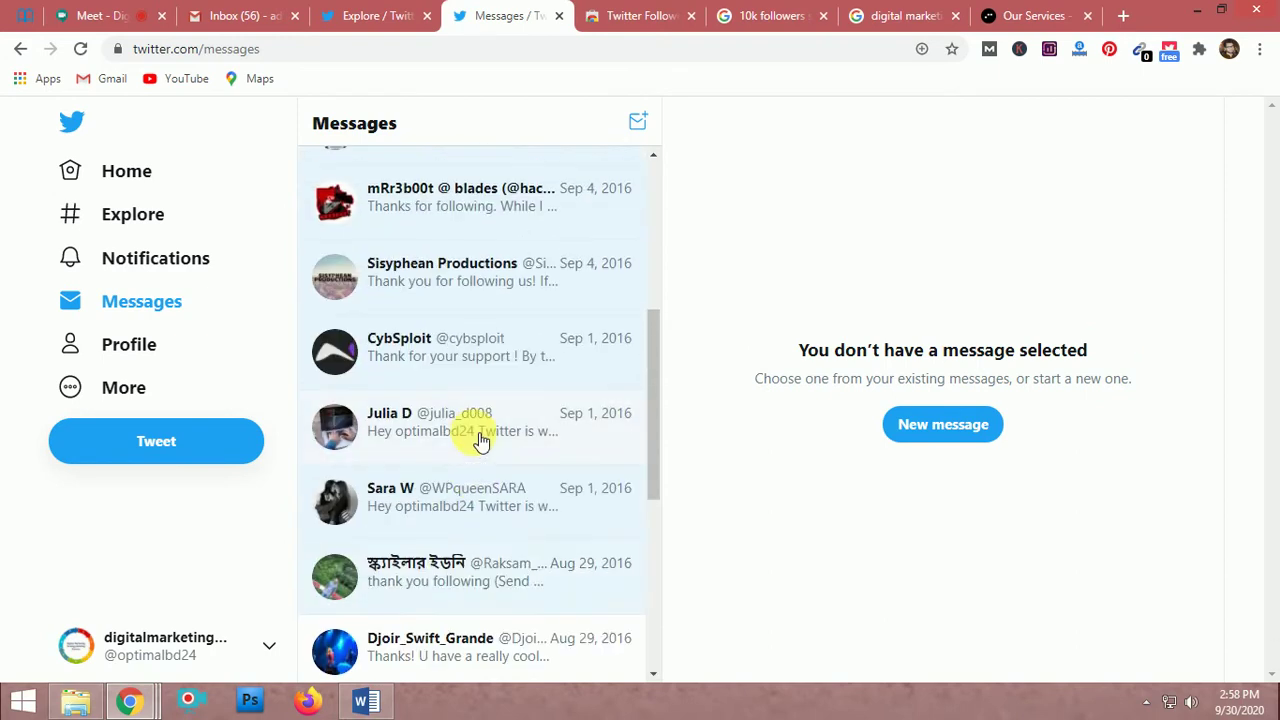
scroll(476, 430, "up", 3)
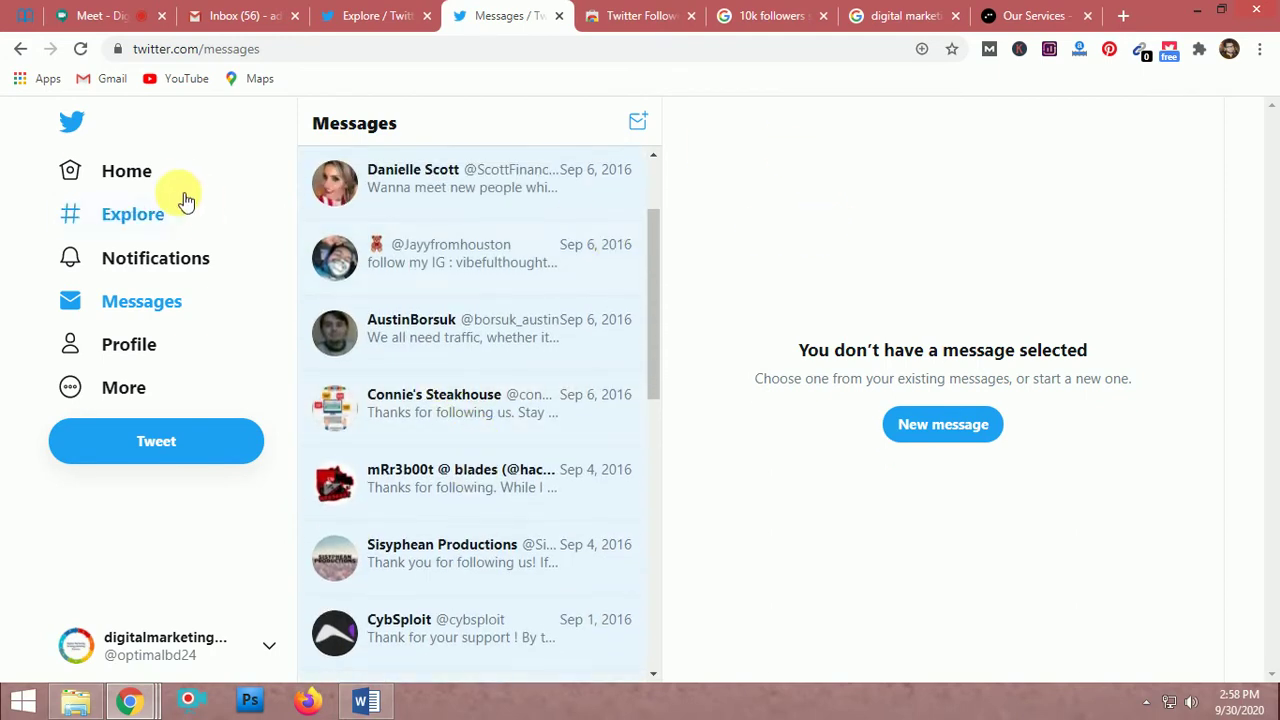
Rerun the recent "digital marketing" search from the home page and browse the matching people.
left_click(127, 171)
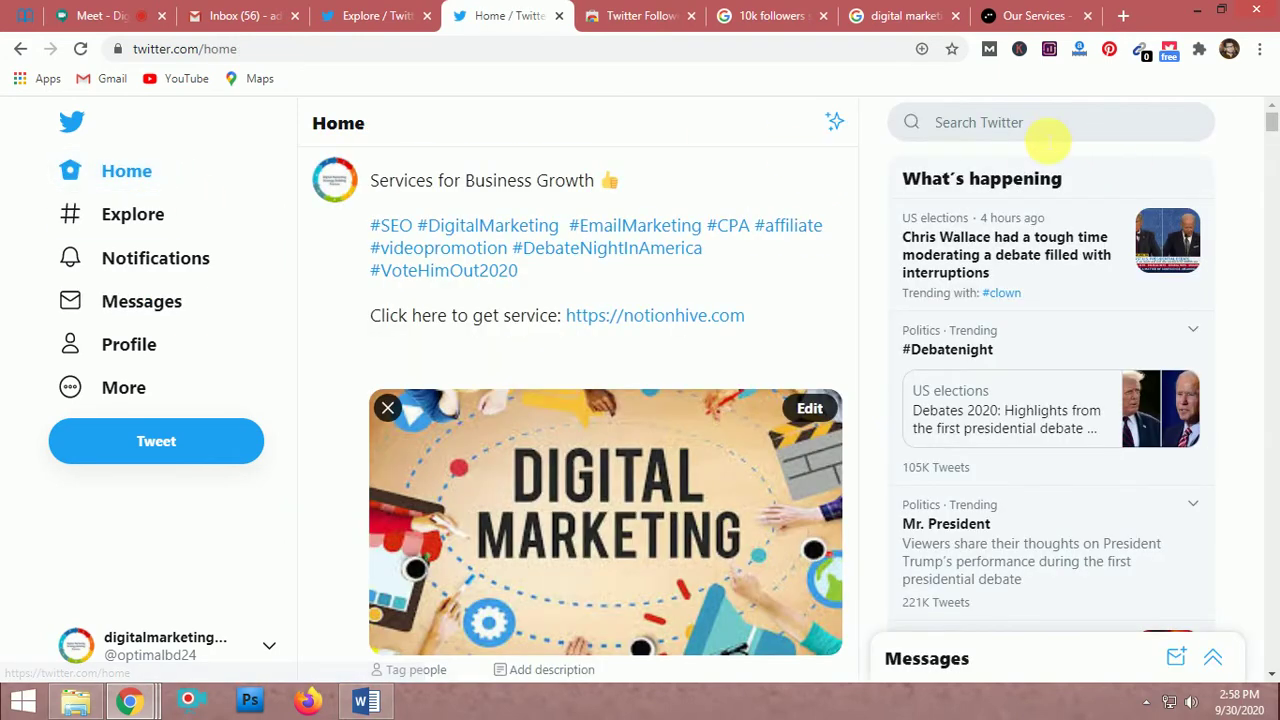
left_click(1045, 137)
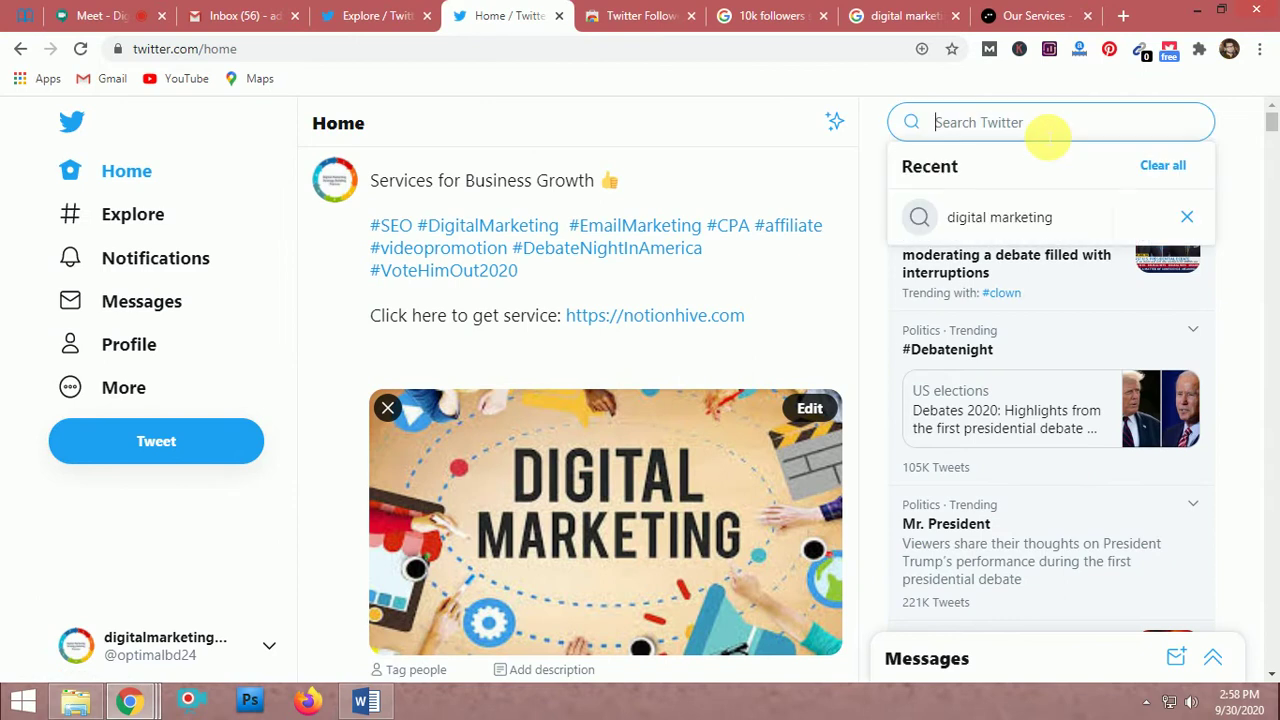
left_click(1004, 219)
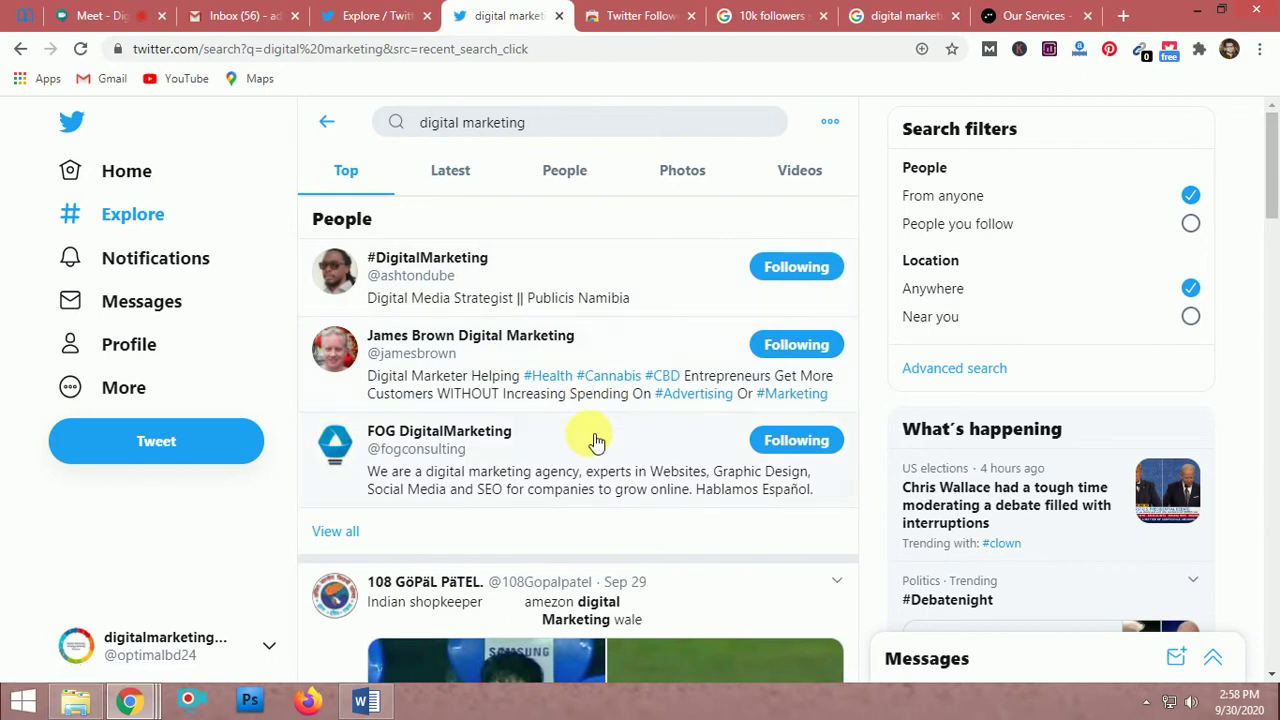
left_click(571, 172)
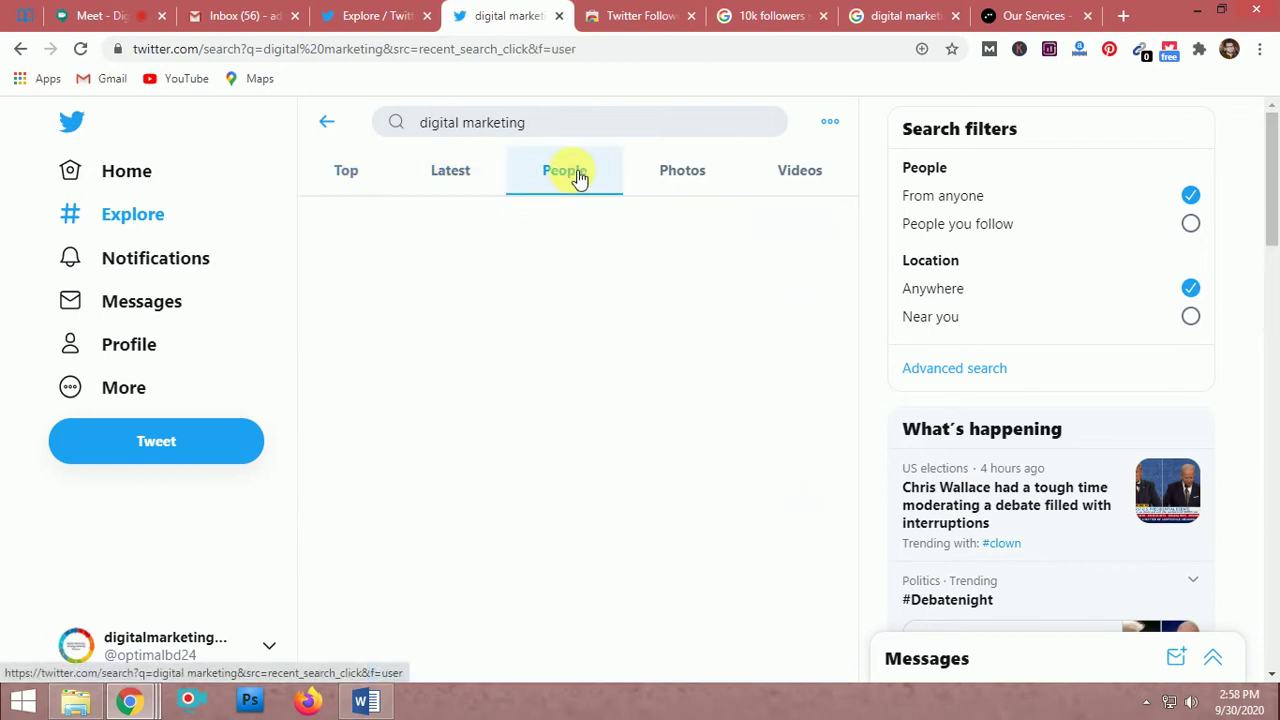
scroll(563, 466, "down", 15)
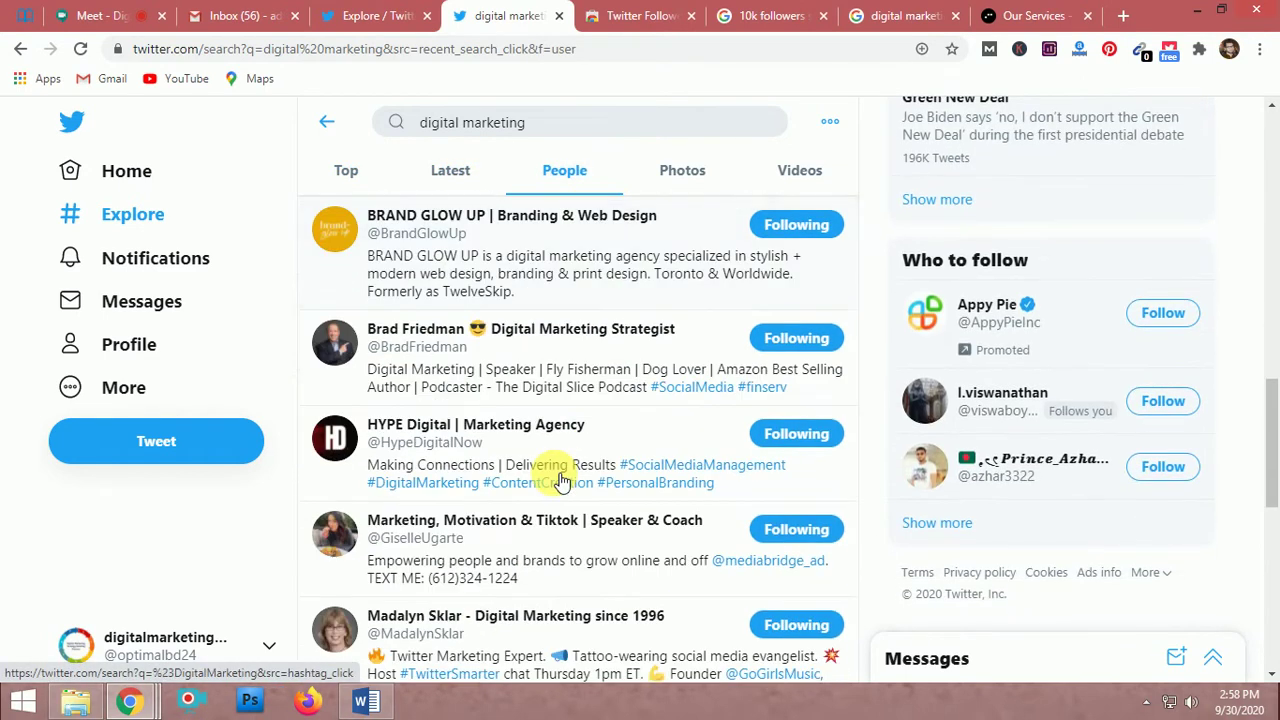
scroll(560, 482, "down", 7)
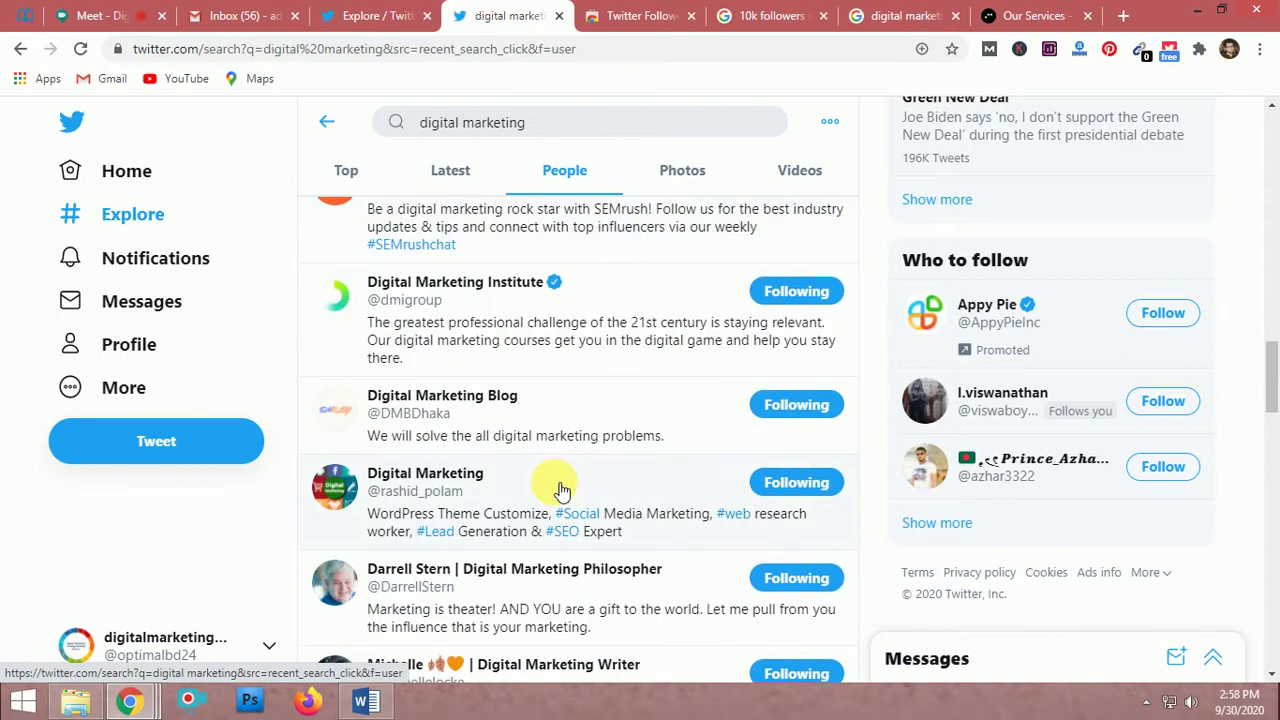
scroll(565, 490, "up", 3)
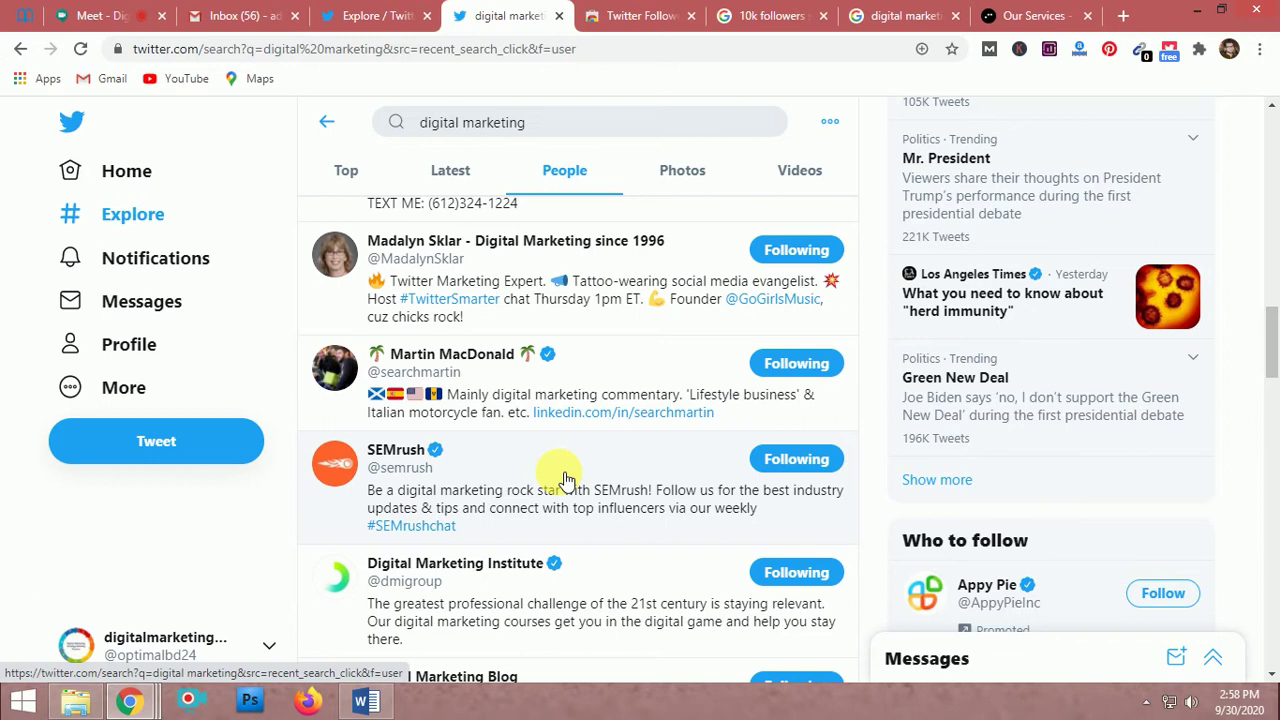
Open the Twitter Analytics introduction page and review its dashboards and the instructions for getting analytics.
left_click(71, 394)
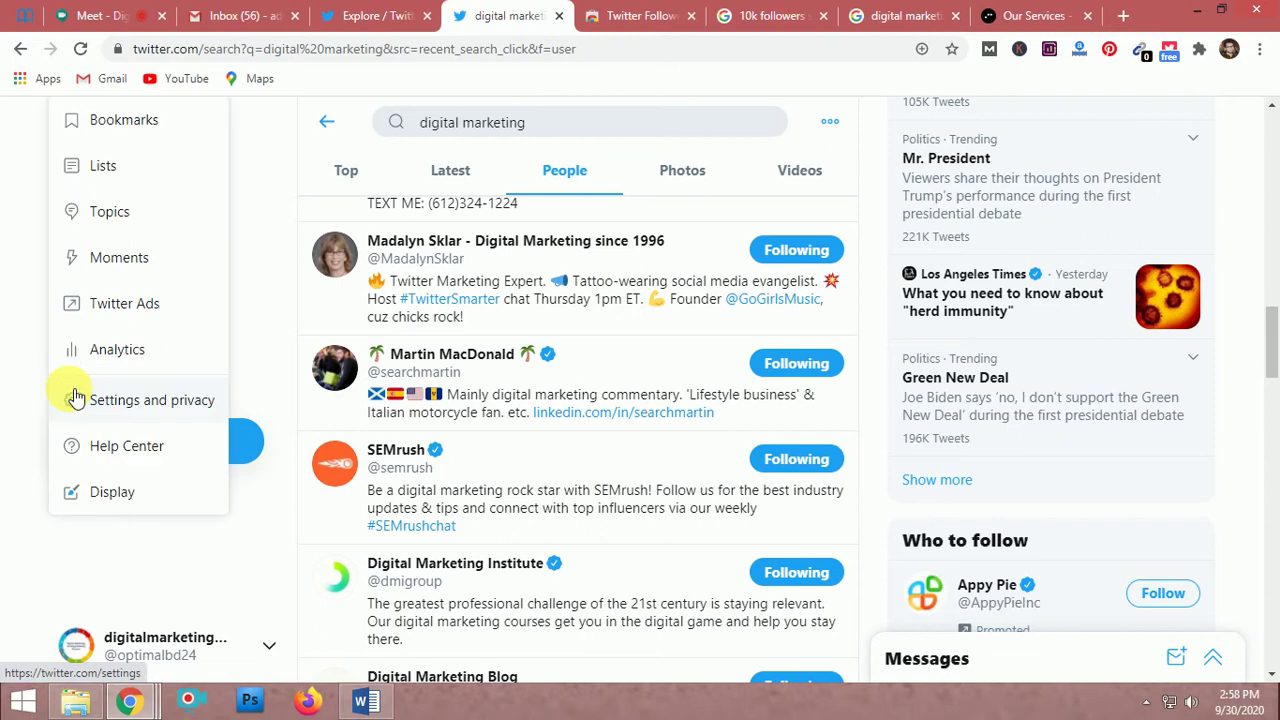
left_click(124, 348)
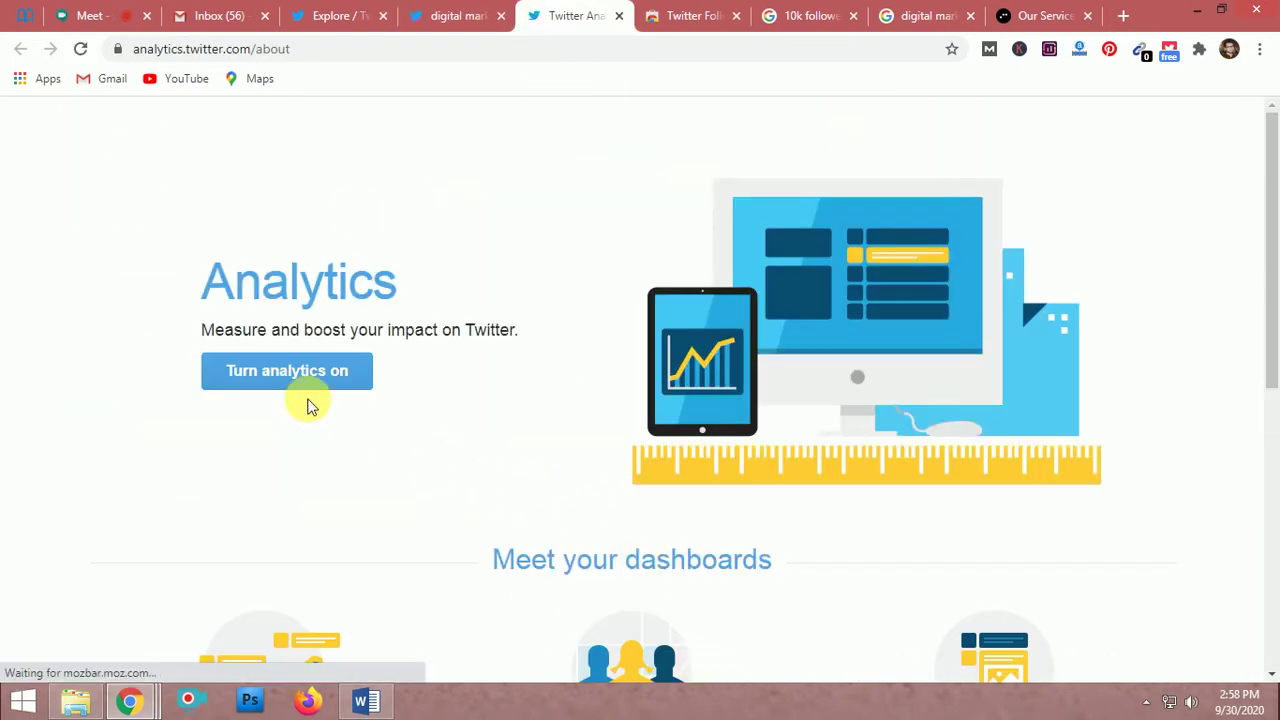
scroll(462, 509, "down", 2)
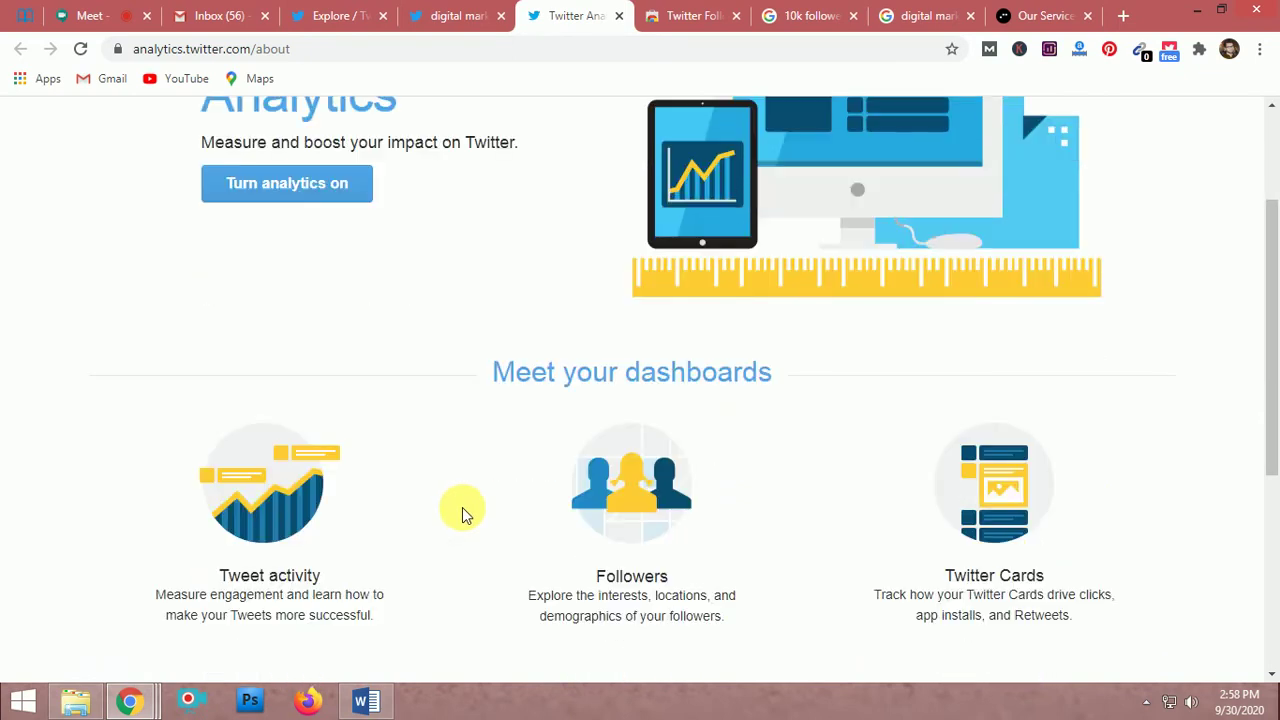
scroll(466, 514, "down", 2)
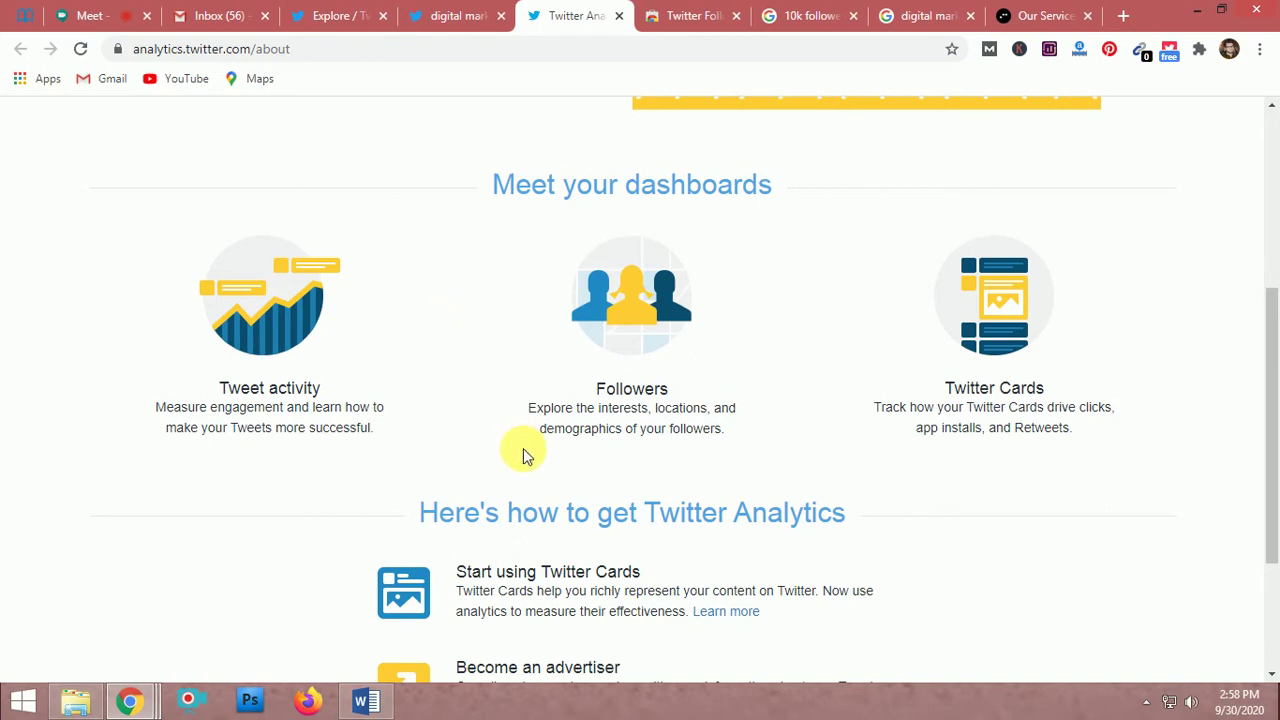
scroll(527, 460, "down", 2)
scroll(523, 489, "up", 4)
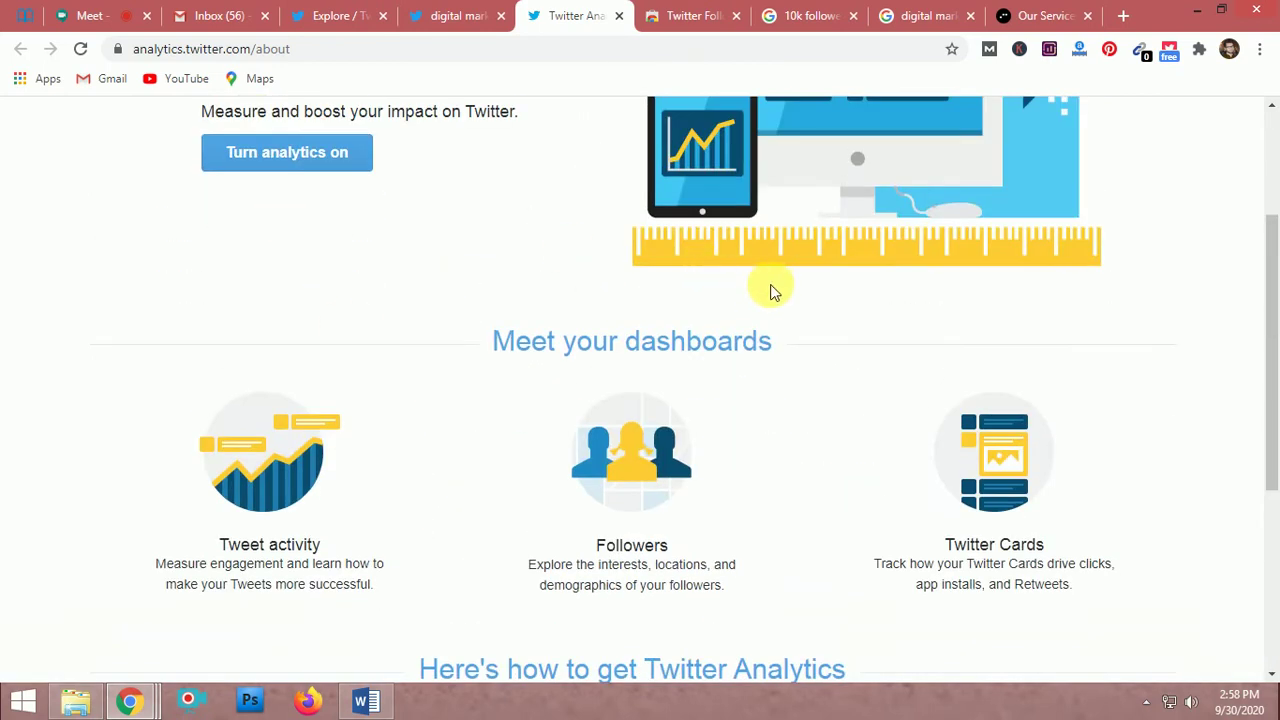
scroll(775, 330, "up", 3)
Open Twitter Ads from the search results page and start setup with country Bangladesh and the GMT+06:00 Bangladesh time zone.
left_click(453, 12)
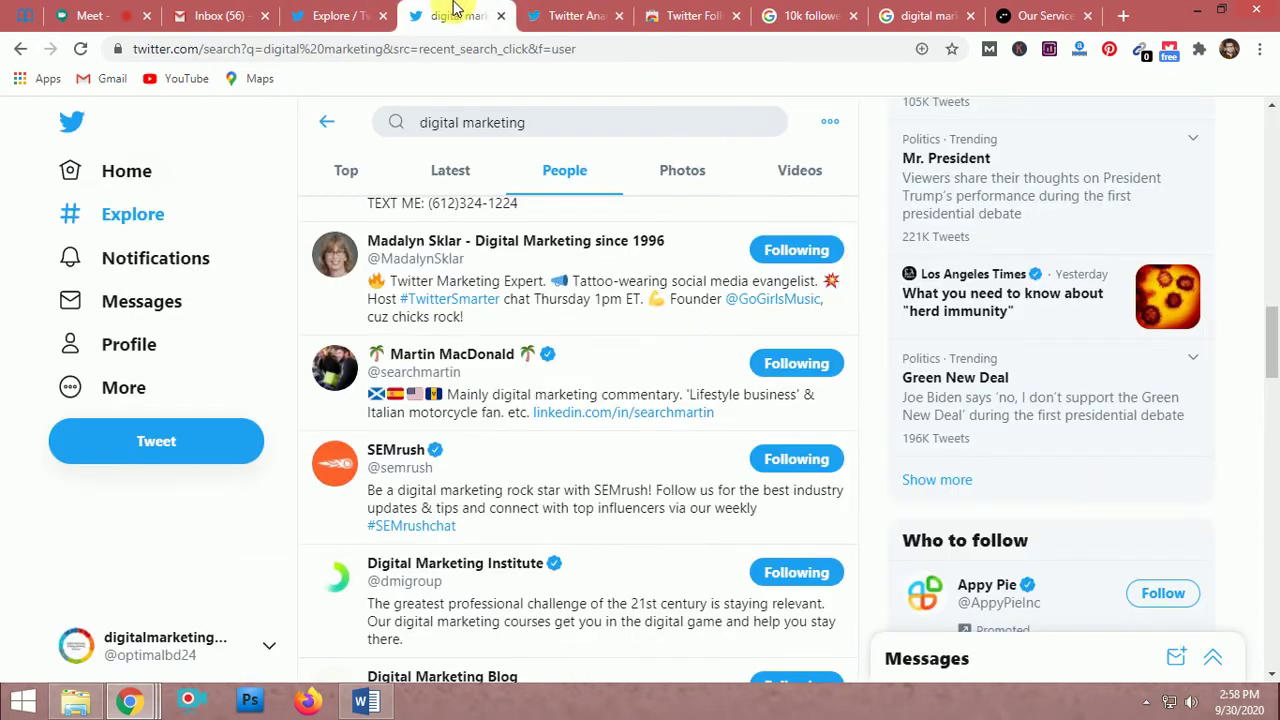
left_click(100, 387)
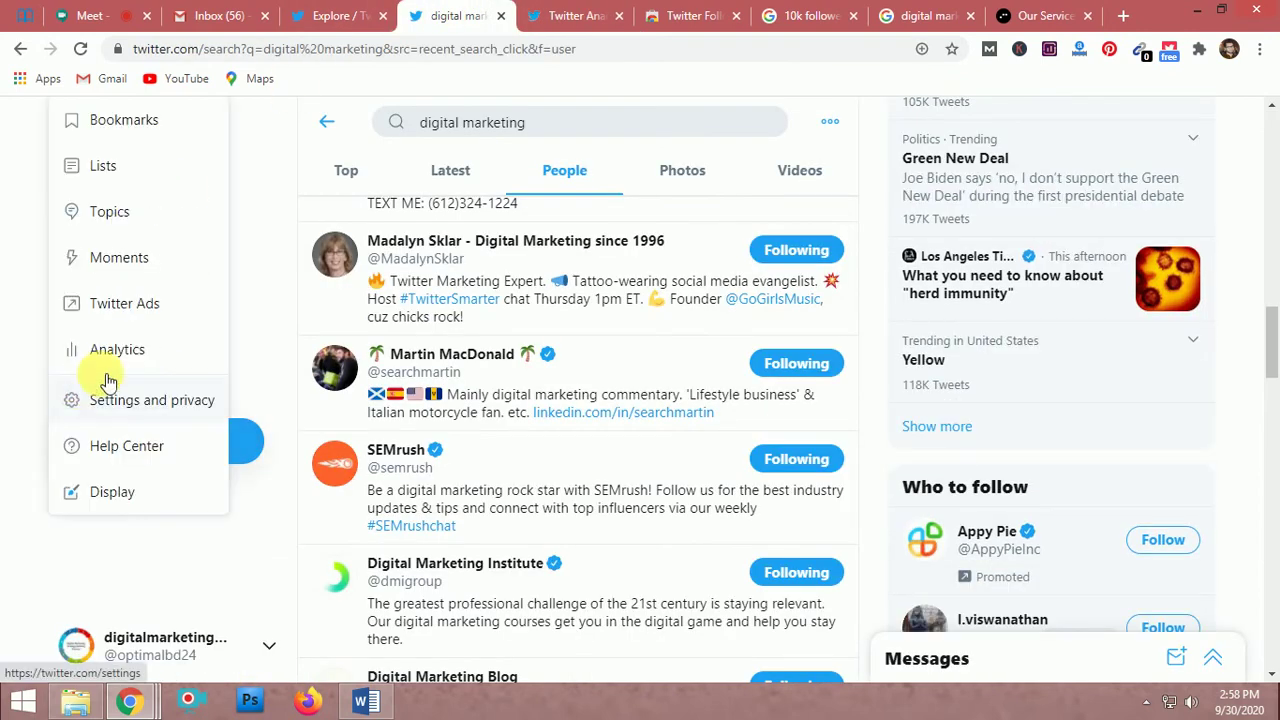
left_click(142, 305)
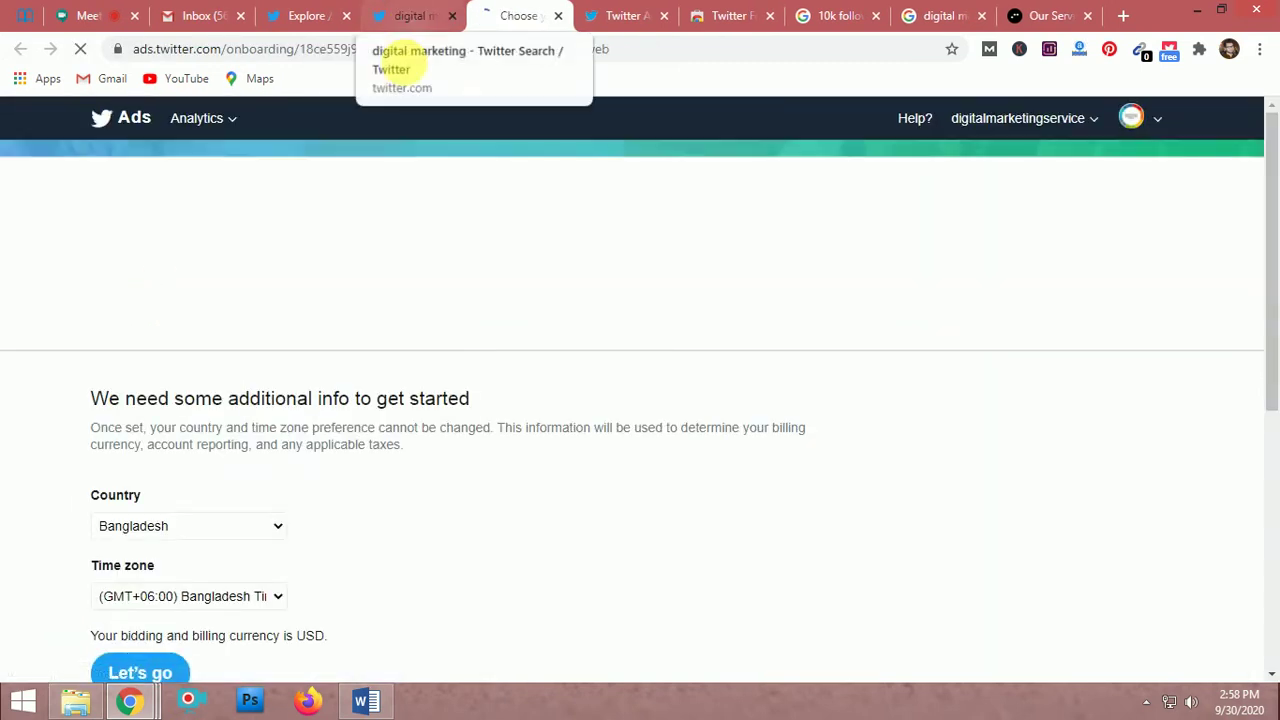
scroll(447, 440, "down", 3)
scroll(447, 435, "up", 2)
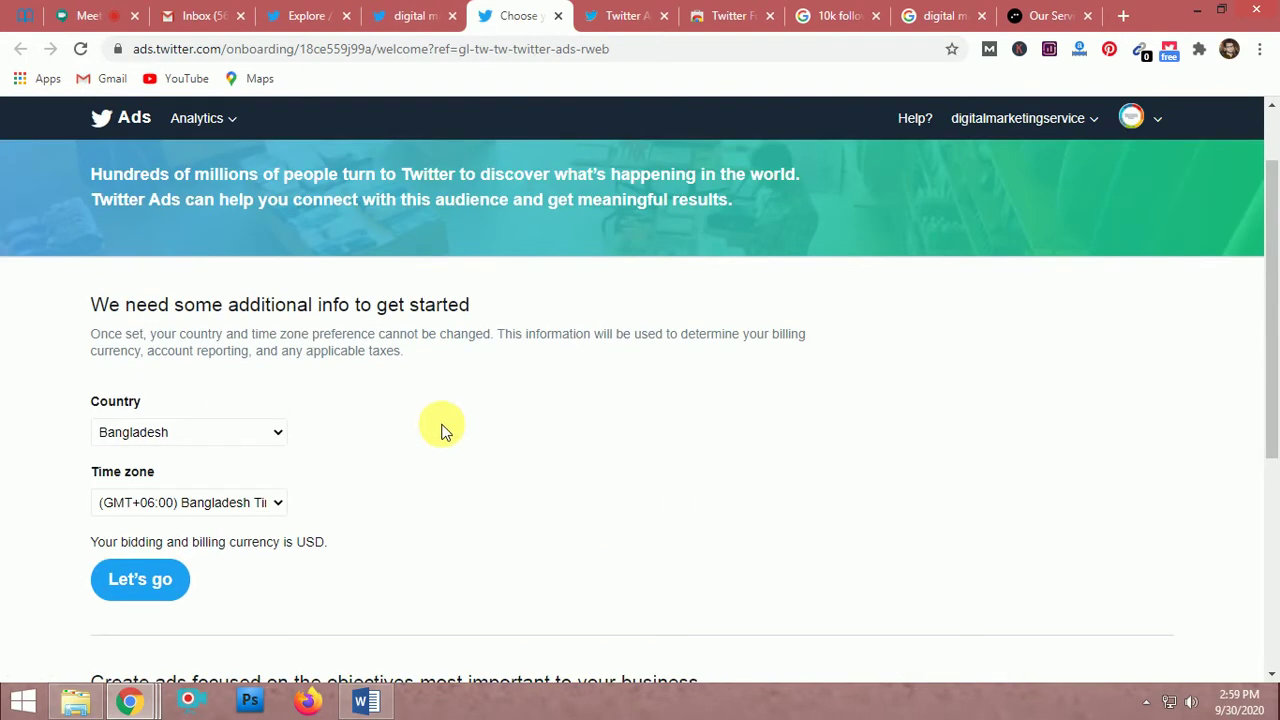
scroll(331, 450, "down", 2)
left_click(145, 389)
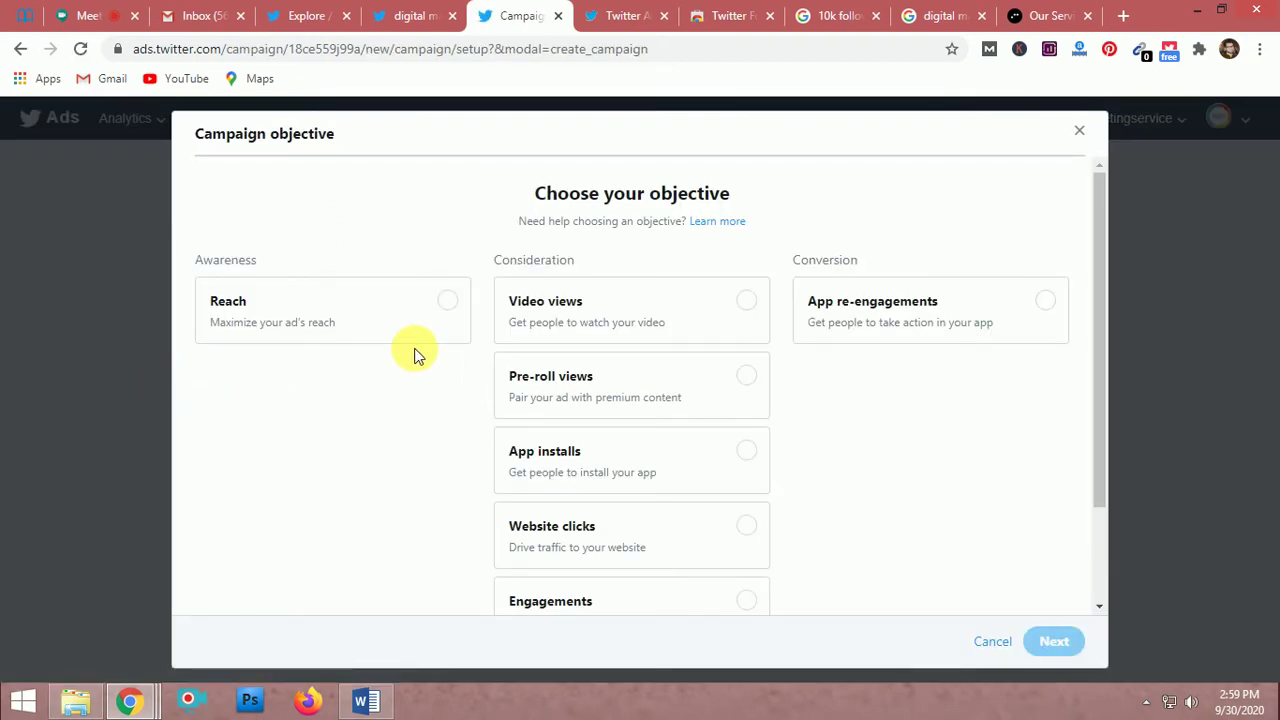
Try out Reach and Followers as the new campaign's objective while reviewing the other objectives.
left_click(450, 315)
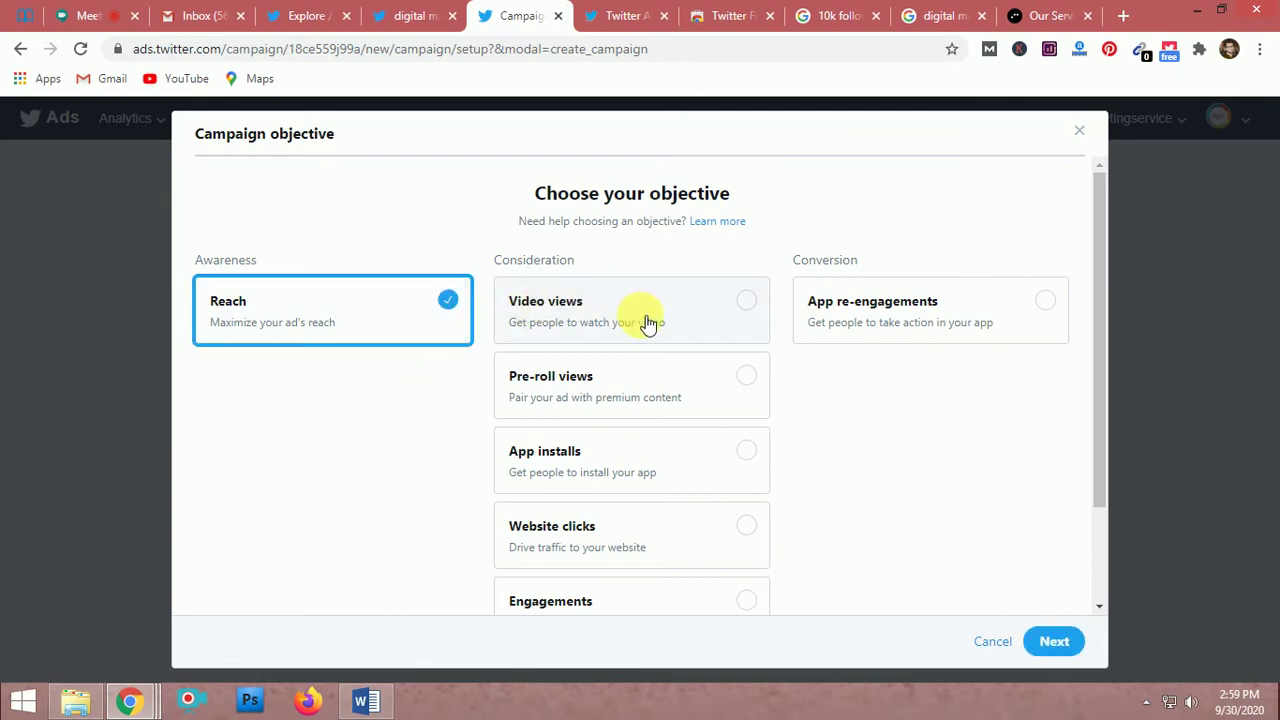
scroll(653, 500, "down", 1)
scroll(655, 502, "down", 2)
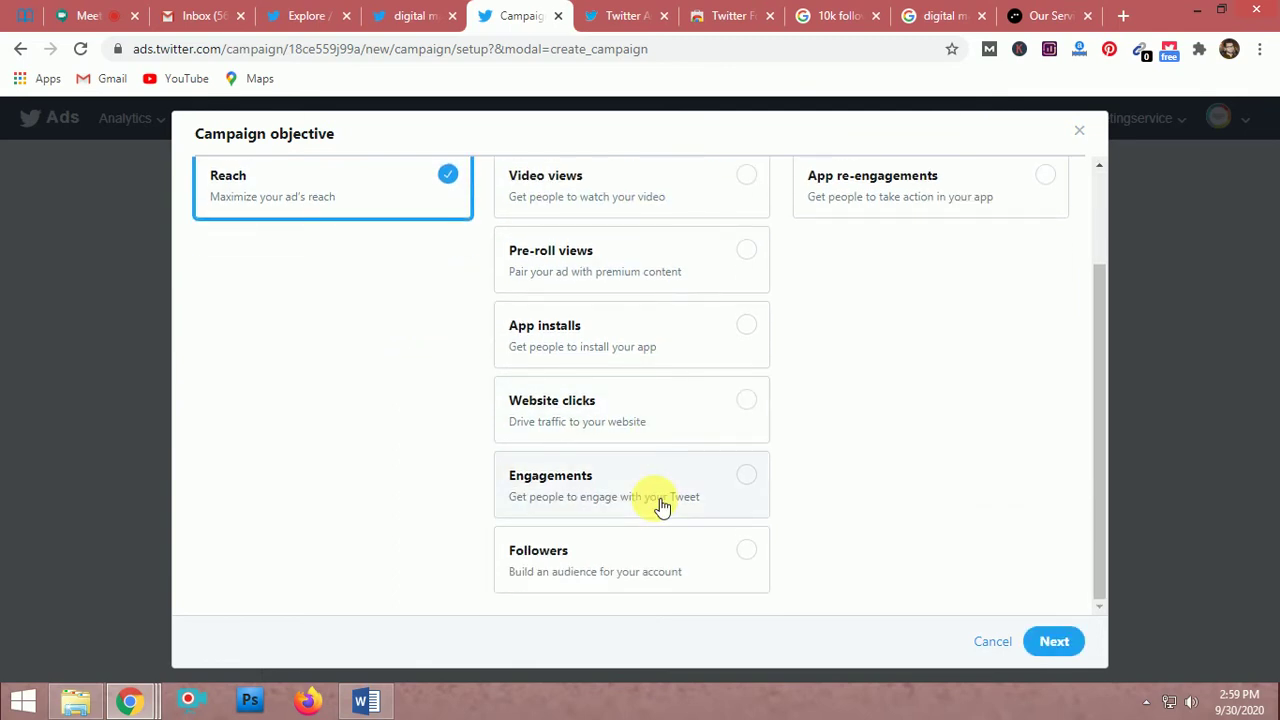
scroll(663, 507, "up", 2)
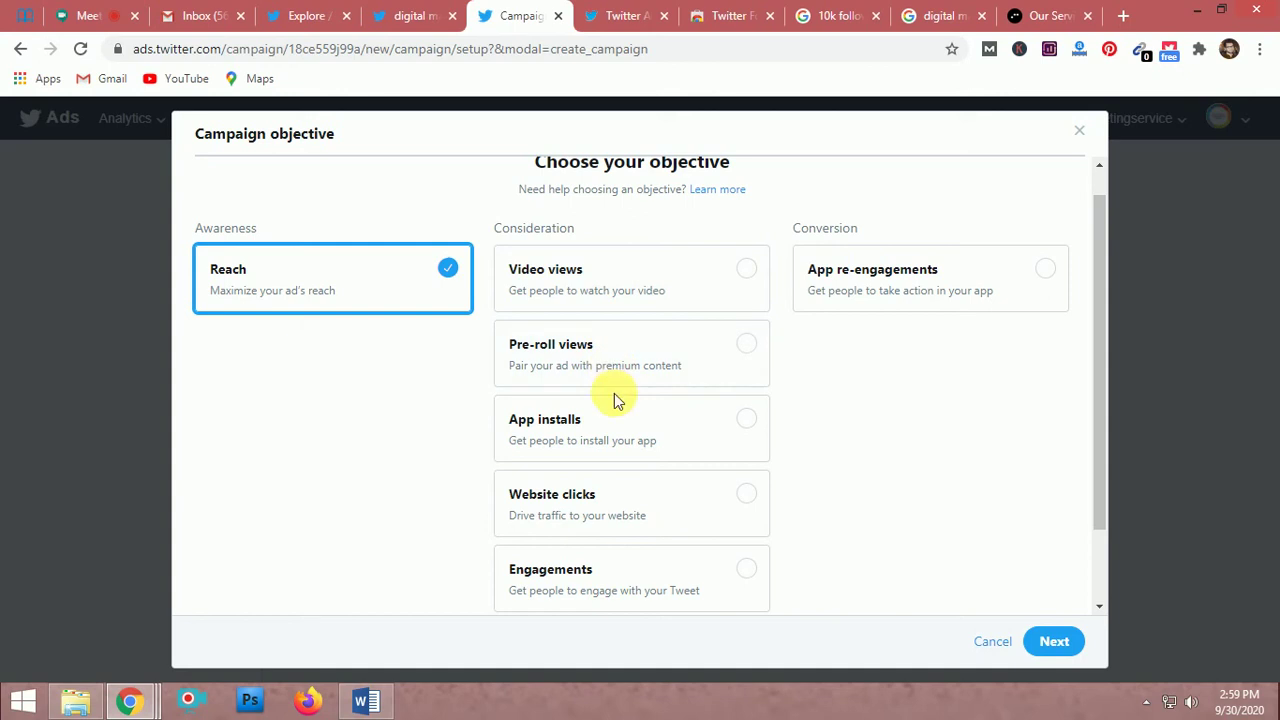
scroll(646, 480, "down", 2)
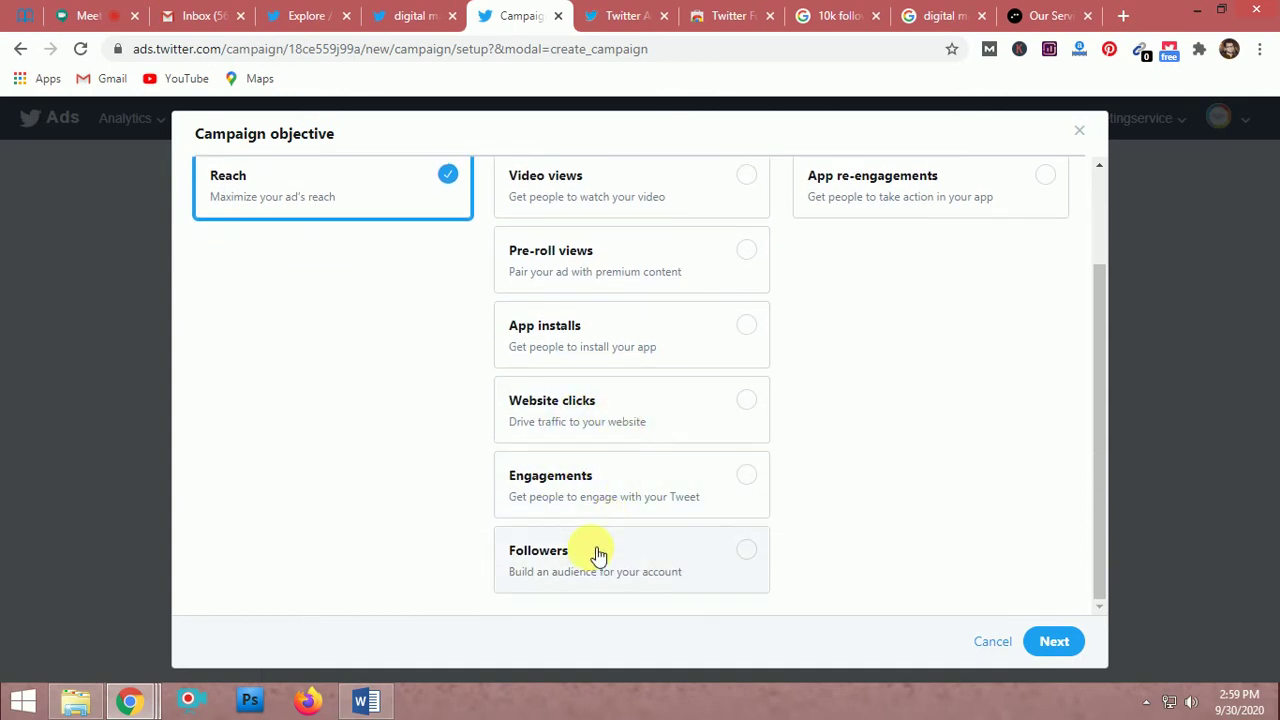
left_click(742, 551)
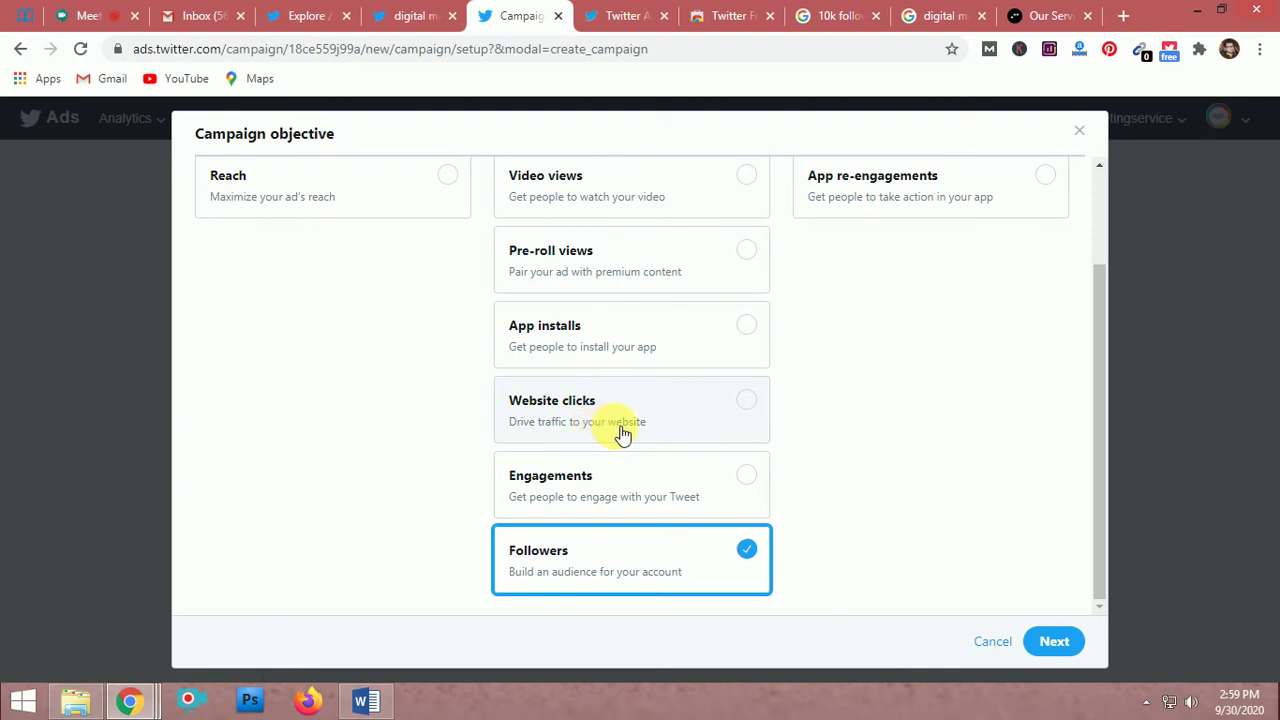
Set the campaign objective to Website clicks and confirm the change of objective.
left_click(745, 402)
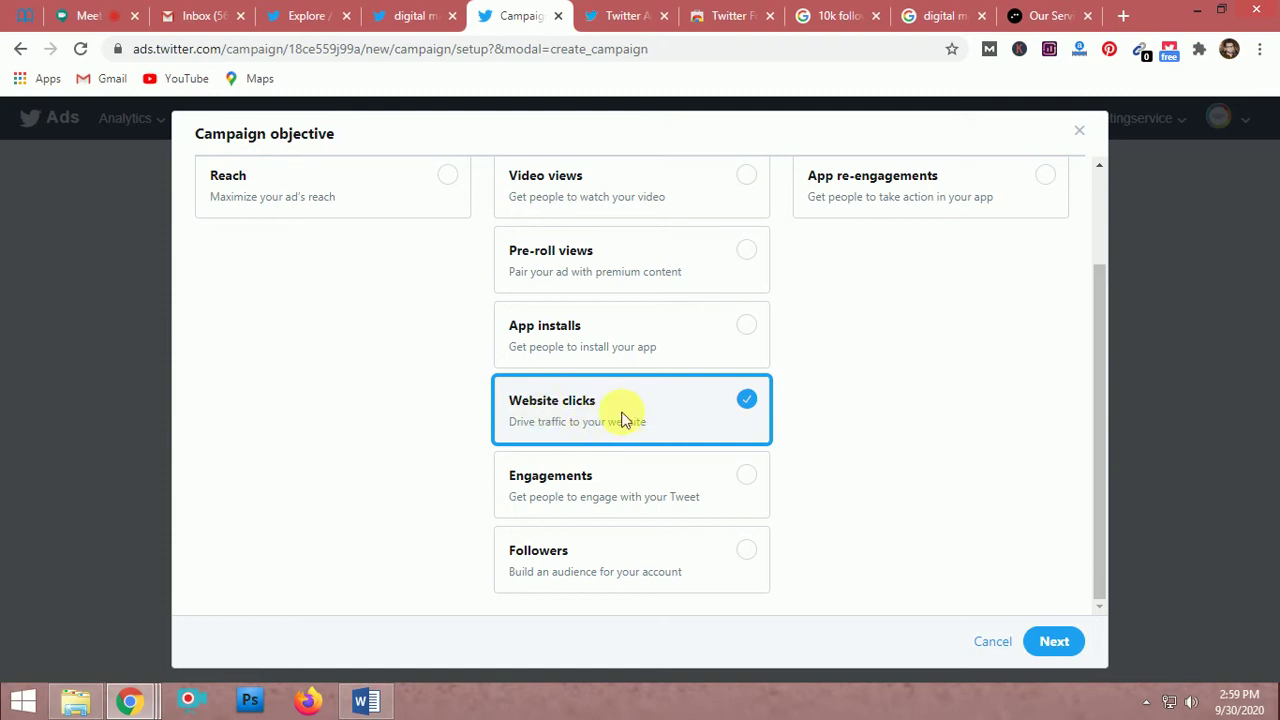
left_click(1051, 645)
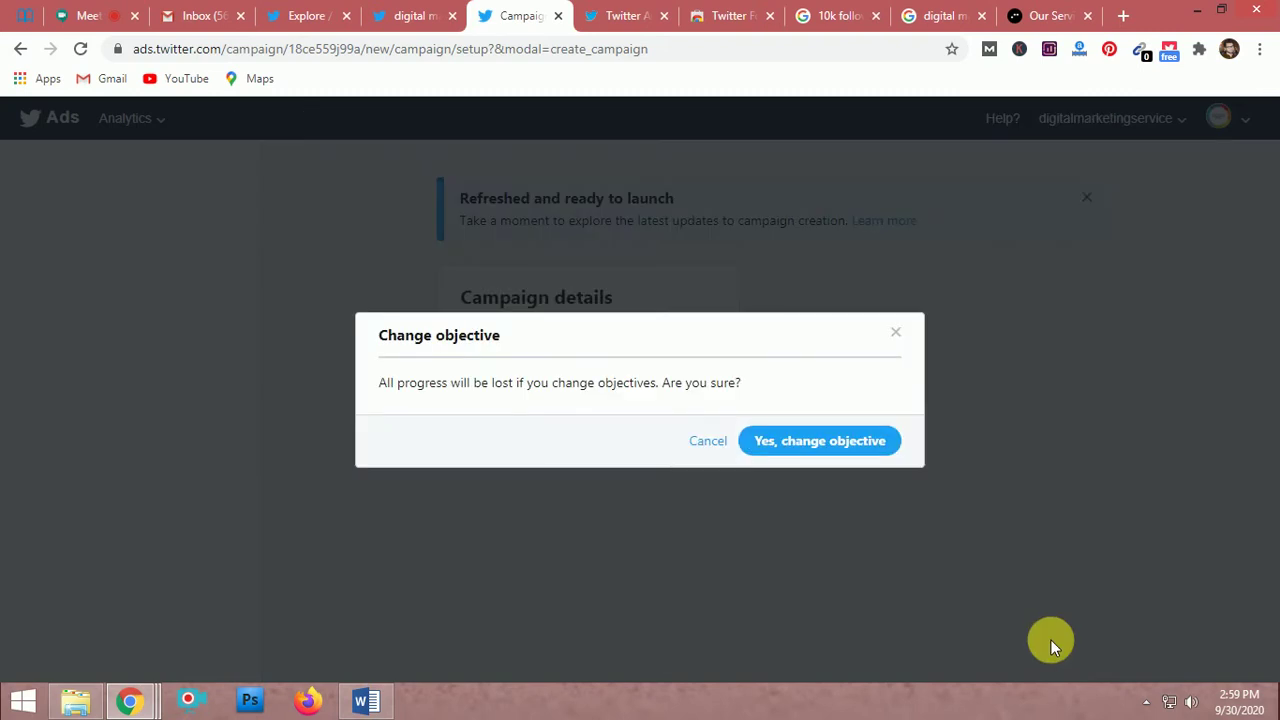
left_click(807, 447)
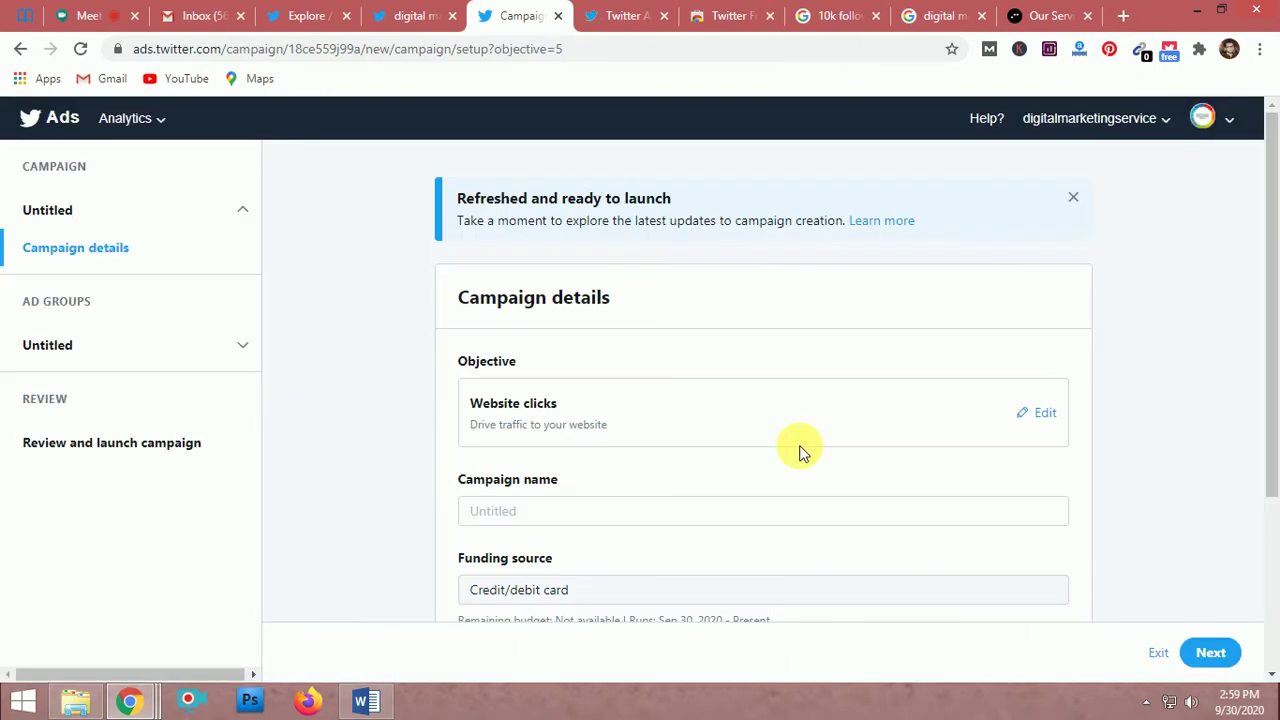
scroll(768, 489, "down", 3)
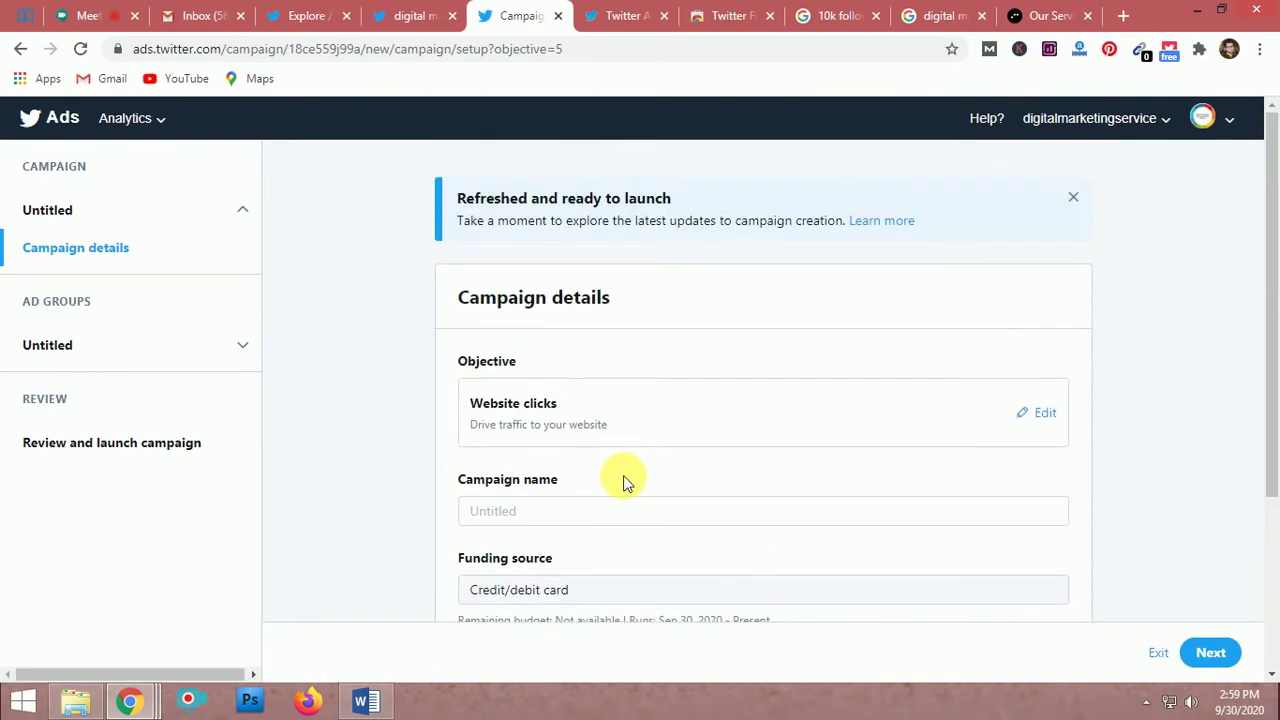
scroll(623, 475, "down", 3)
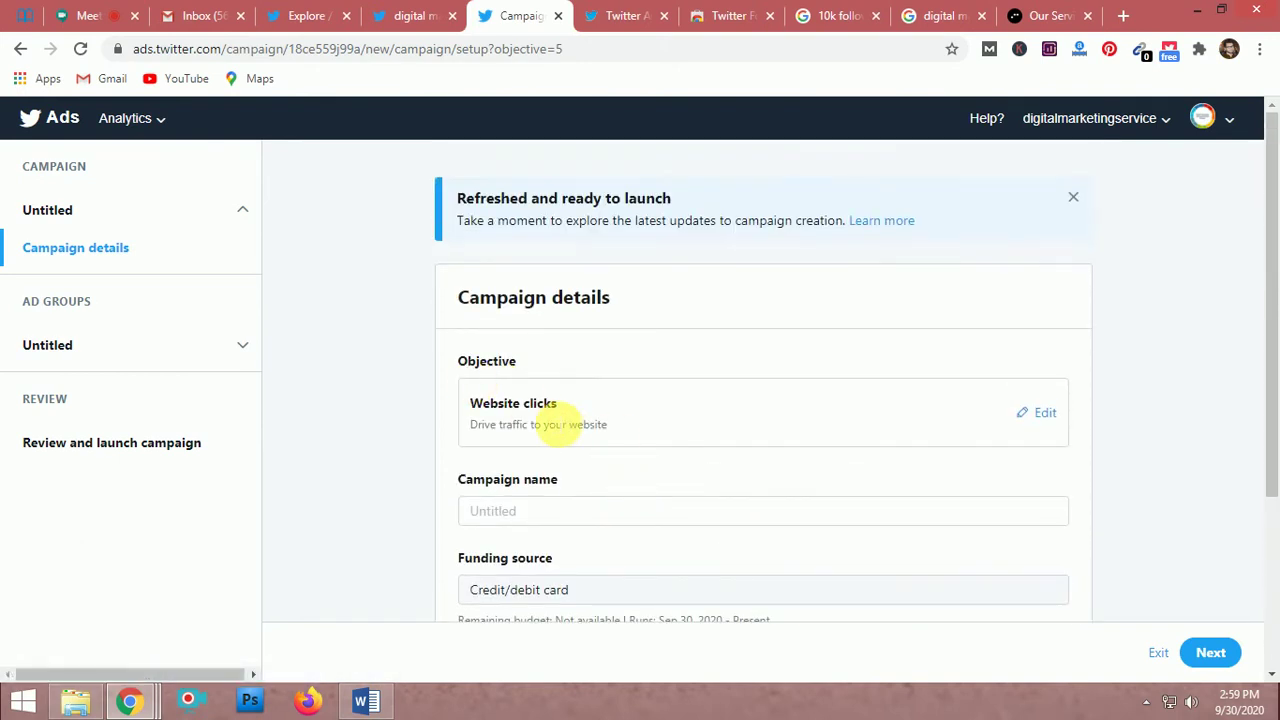
left_click(1045, 415)
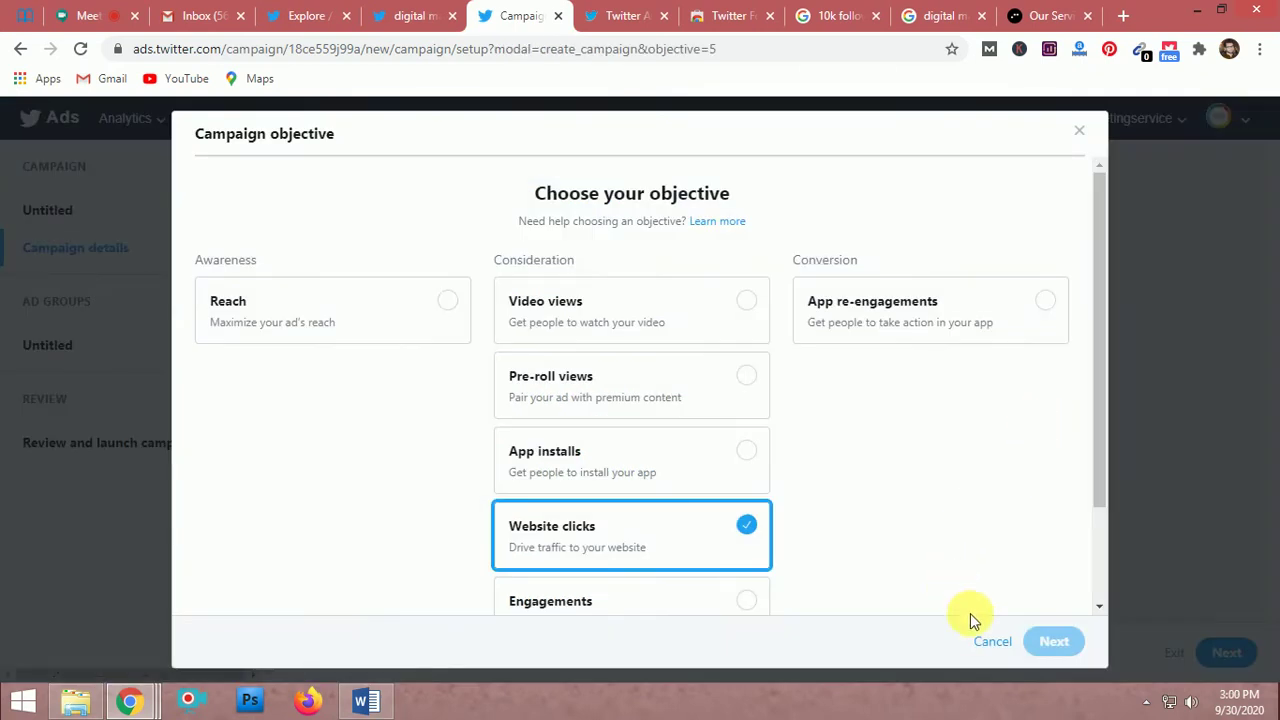
left_click(992, 641)
Examine the campaign's name, funding, budget and schedule fields, and expand the advanced pacing options.
scroll(670, 447, "down", 2)
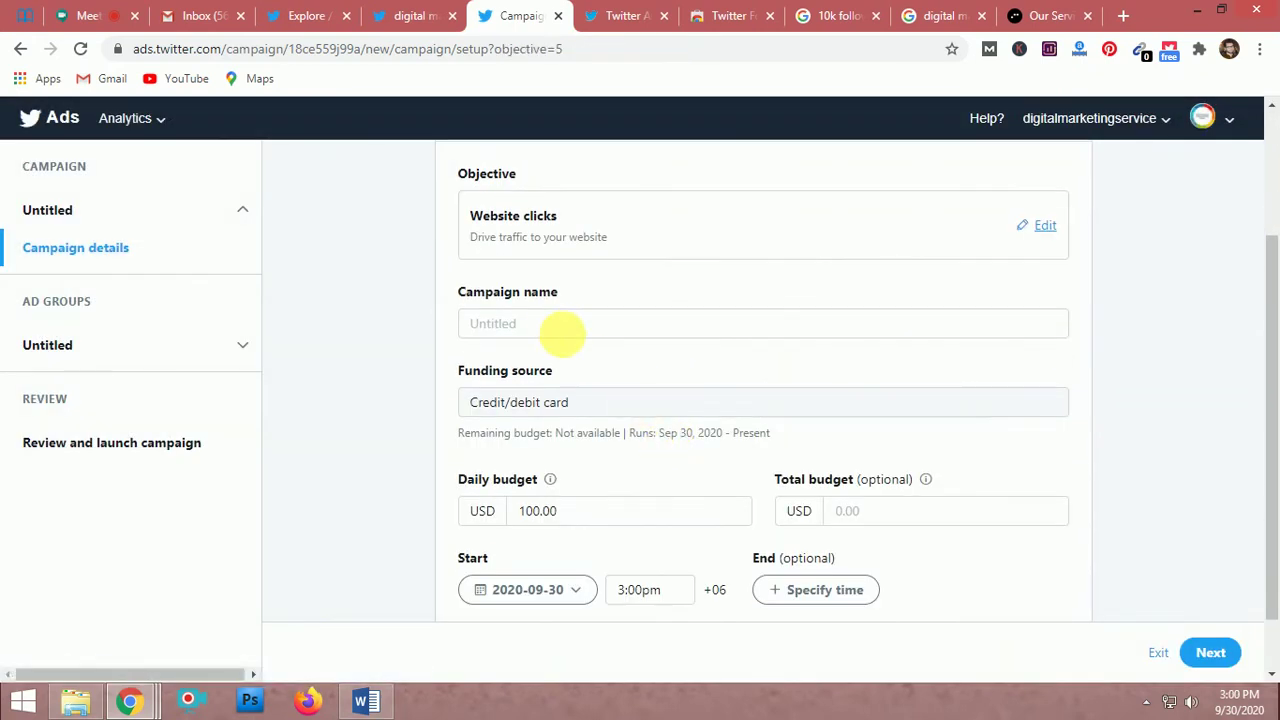
left_click(553, 325)
scroll(677, 349, "down", 1)
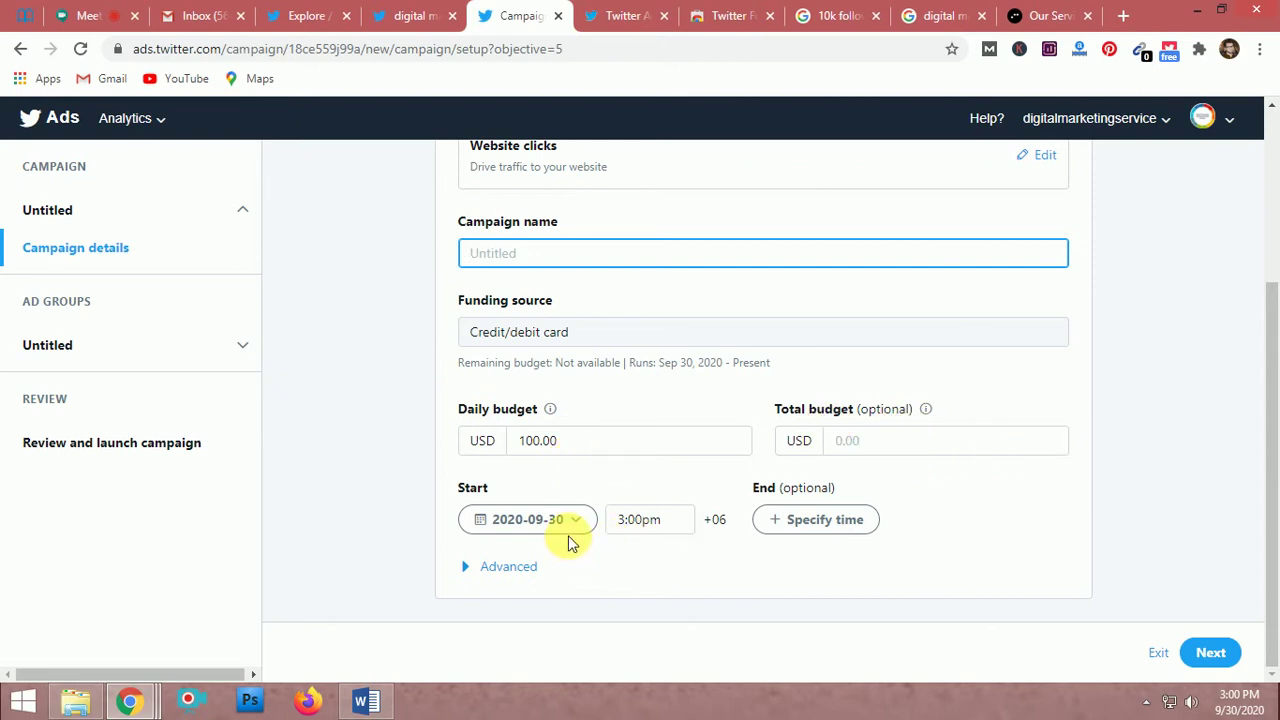
left_click(466, 566)
scroll(777, 514, "down", 1)
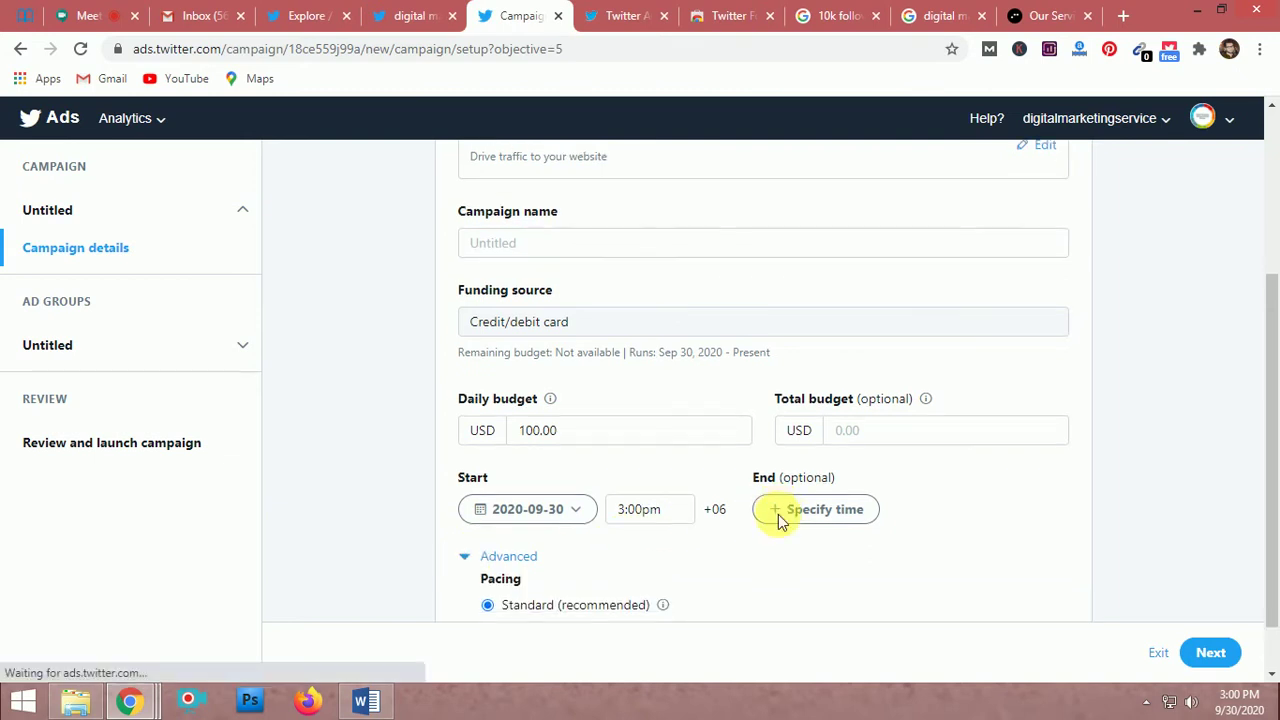
scroll(480, 443, "up", 3)
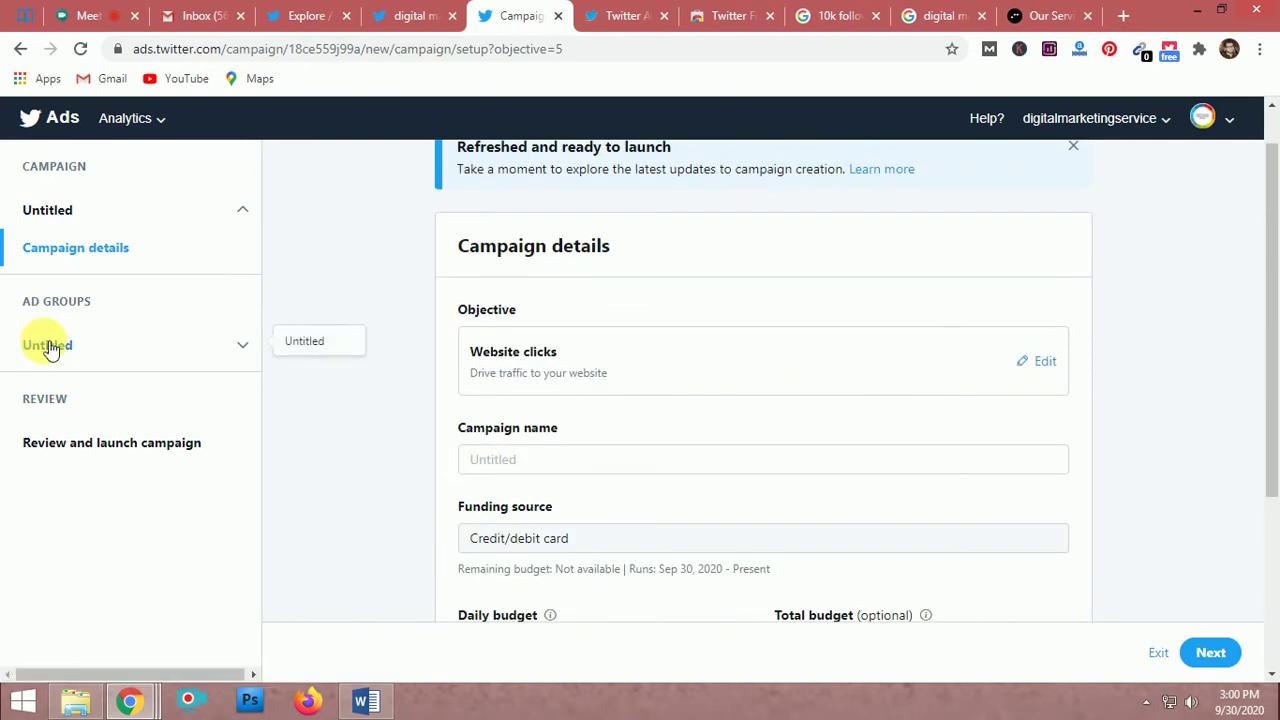
scroll(428, 360, "up", 1)
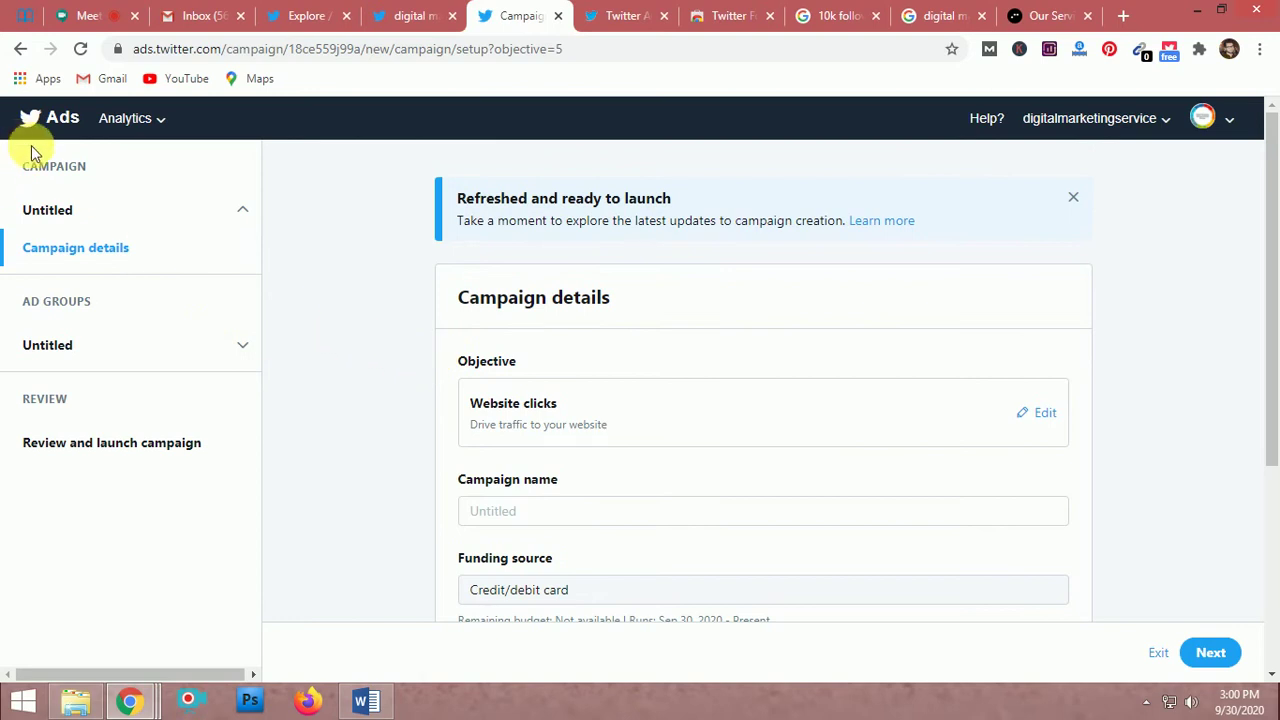
Review the campaign details and look over the ad group's list of setup sections, collapsing the list after viewing it.
scroll(930, 372, "down", 2)
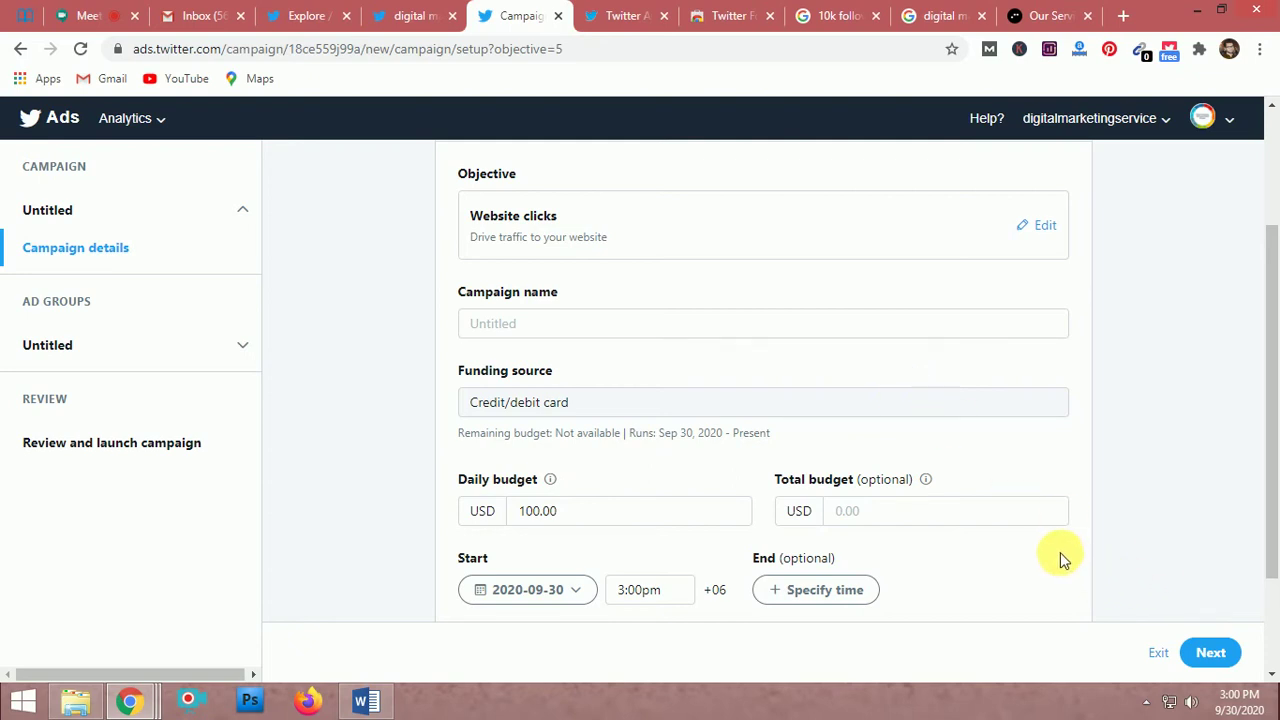
left_click(238, 357)
scroll(246, 417, "down", 3)
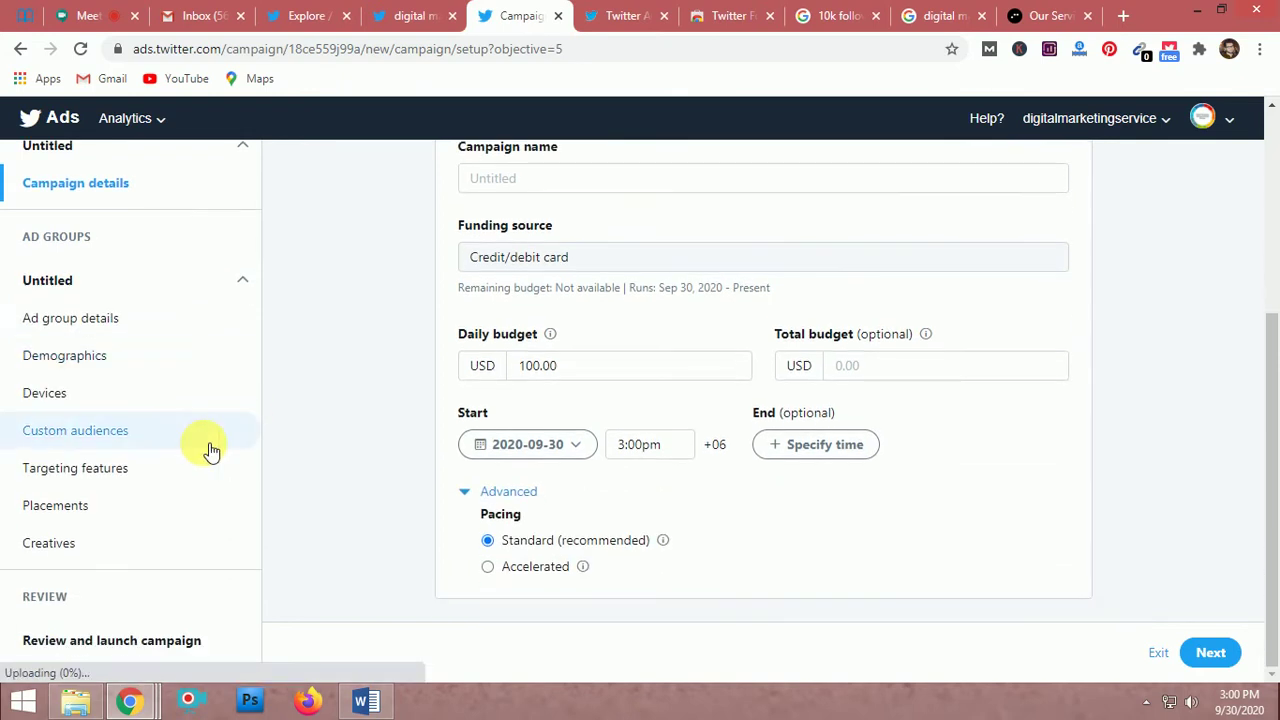
left_click(243, 282)
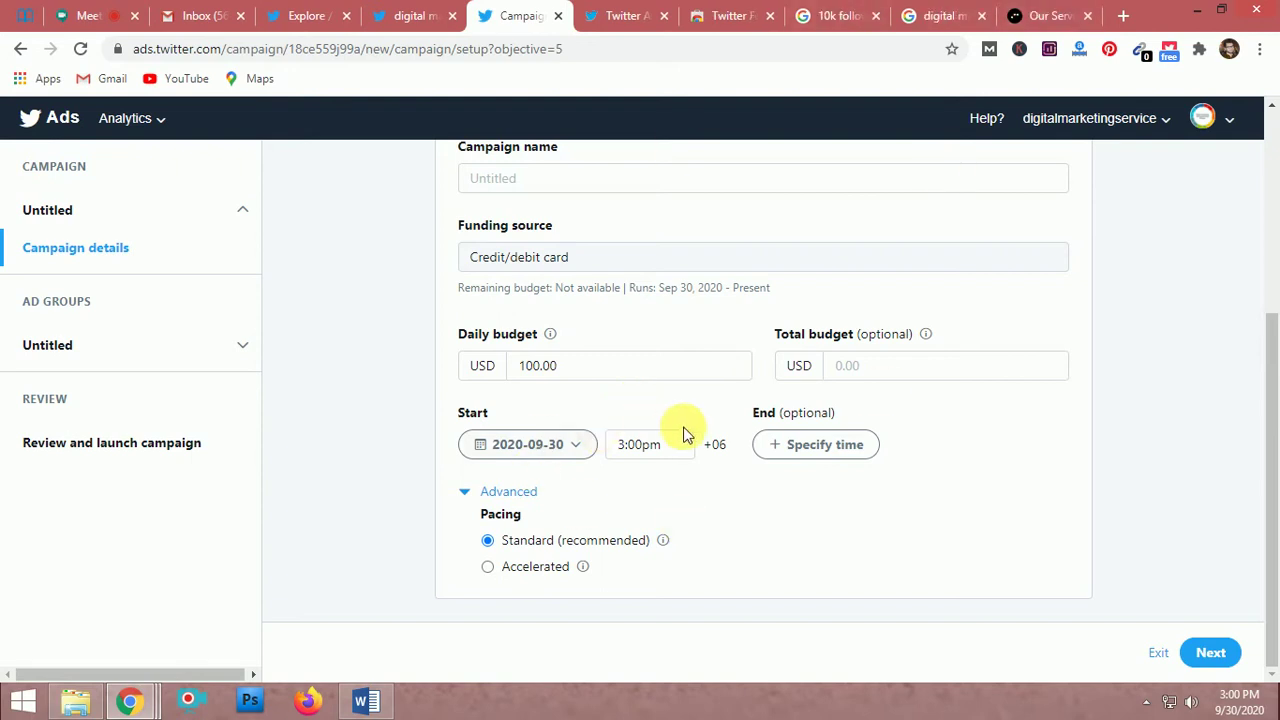
scroll(690, 435, "up", 2)
scroll(590, 458, "down", 2)
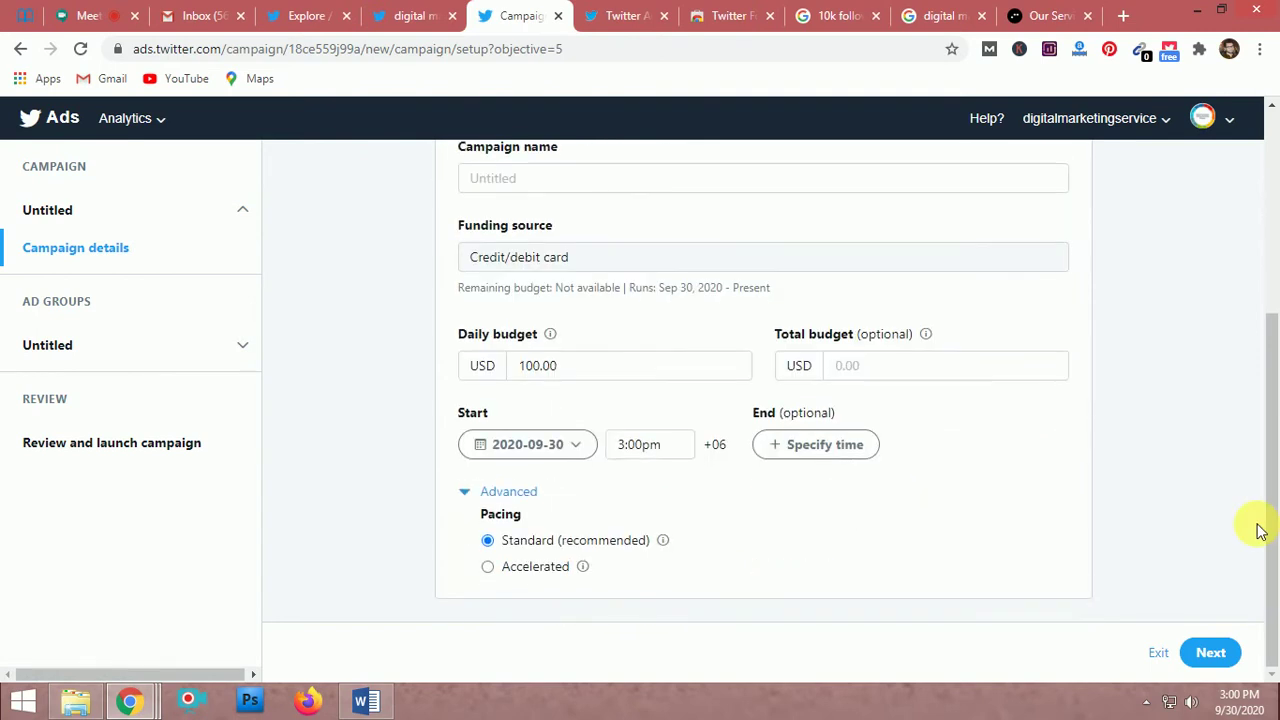
Continue to the ad group setup and switch the demographic age targeting to an age range of 13 and up.
left_click(1218, 653)
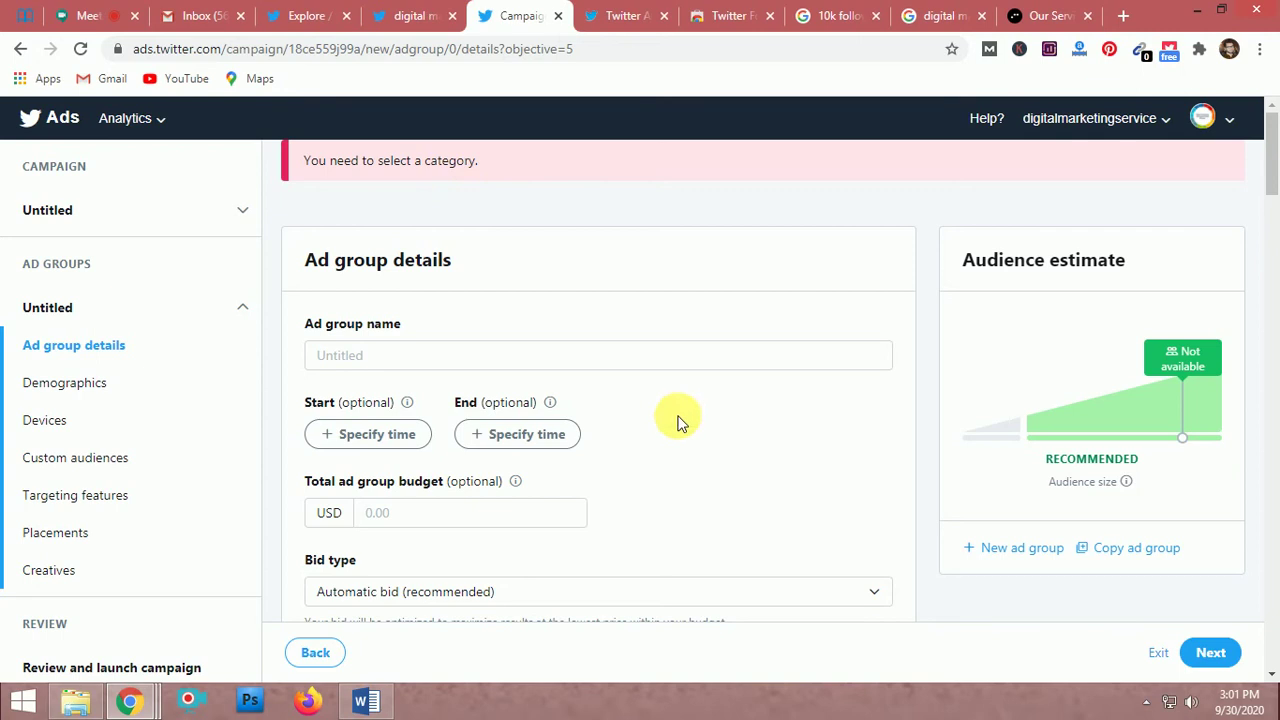
scroll(678, 422, "down", 4)
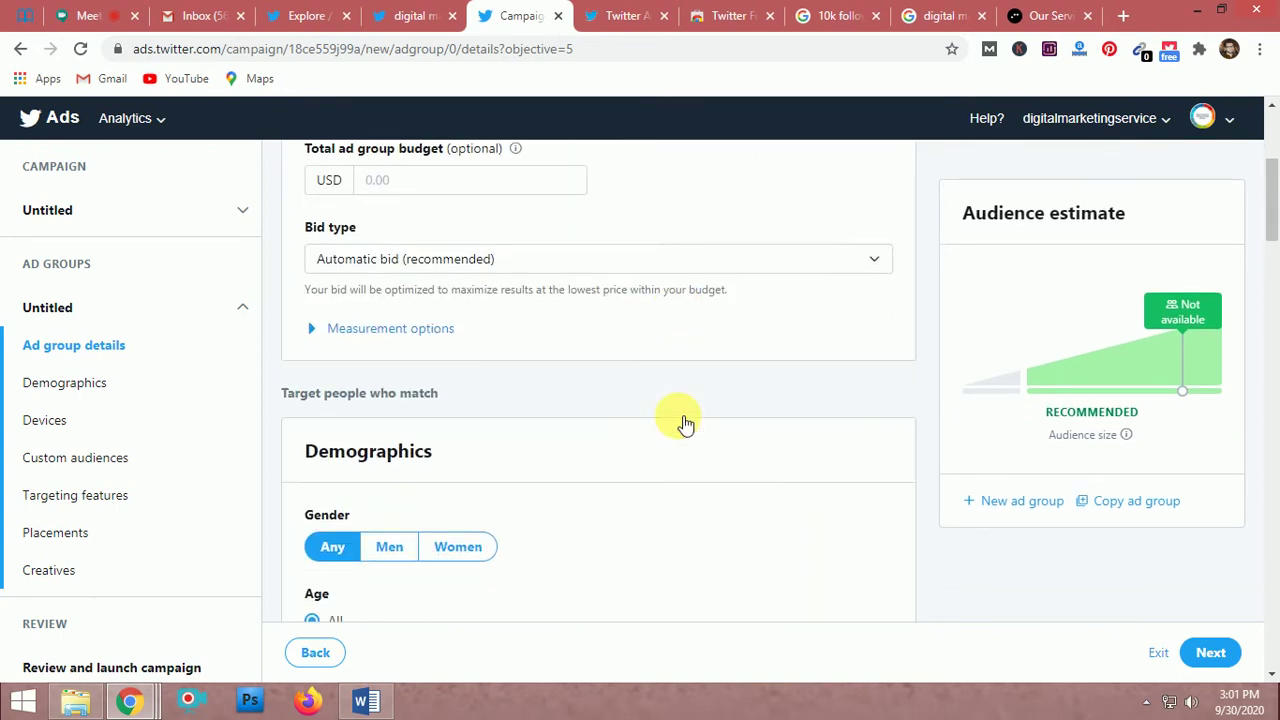
scroll(678, 422, "down", 3)
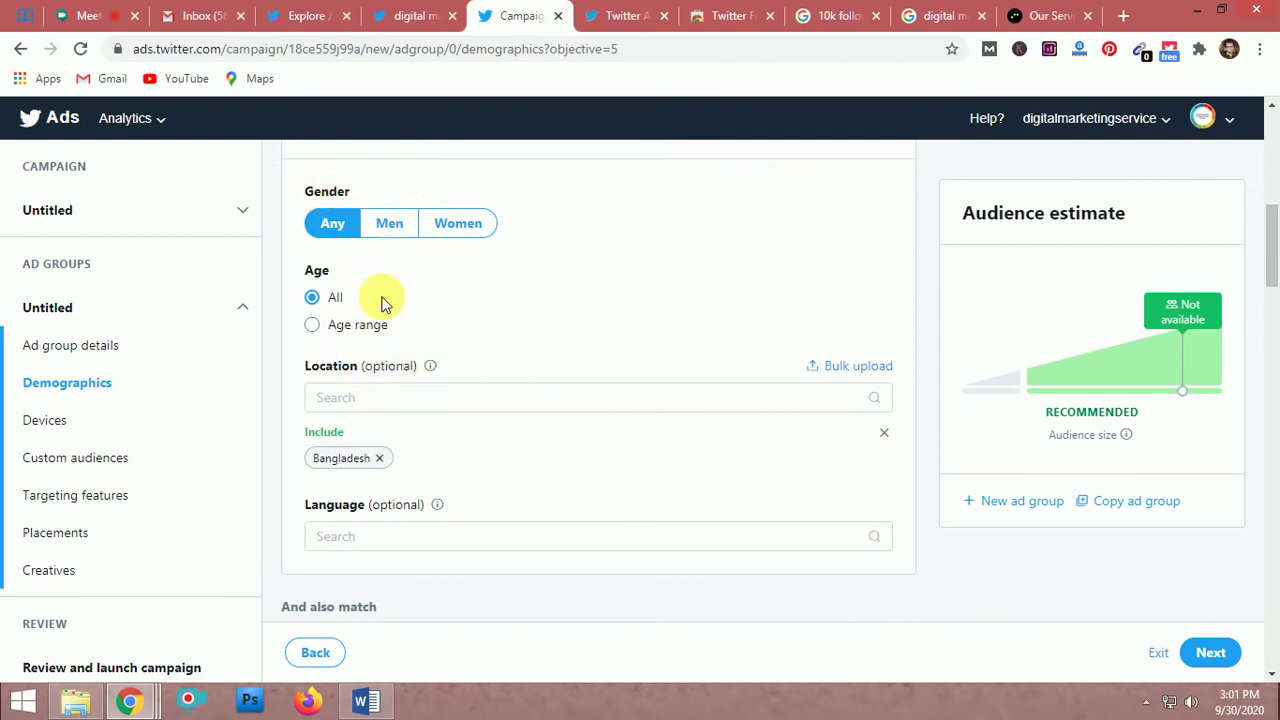
left_click(312, 324)
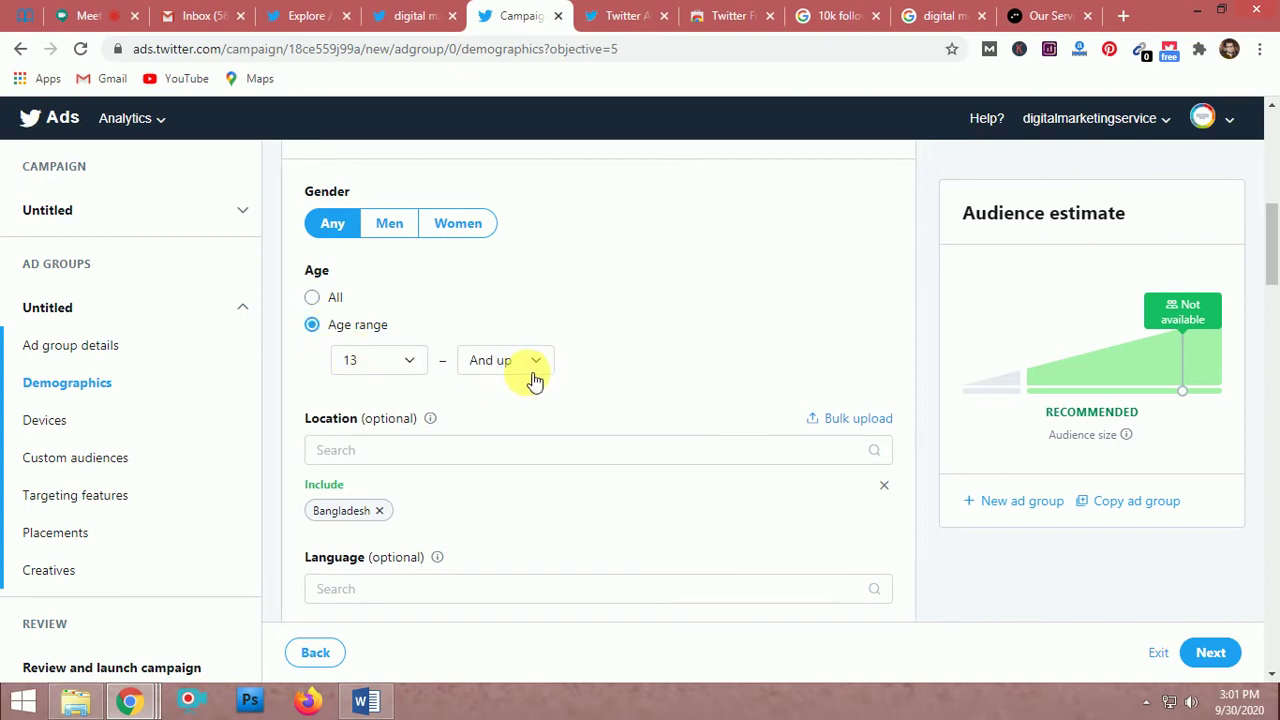
scroll(534, 400, "down", 1)
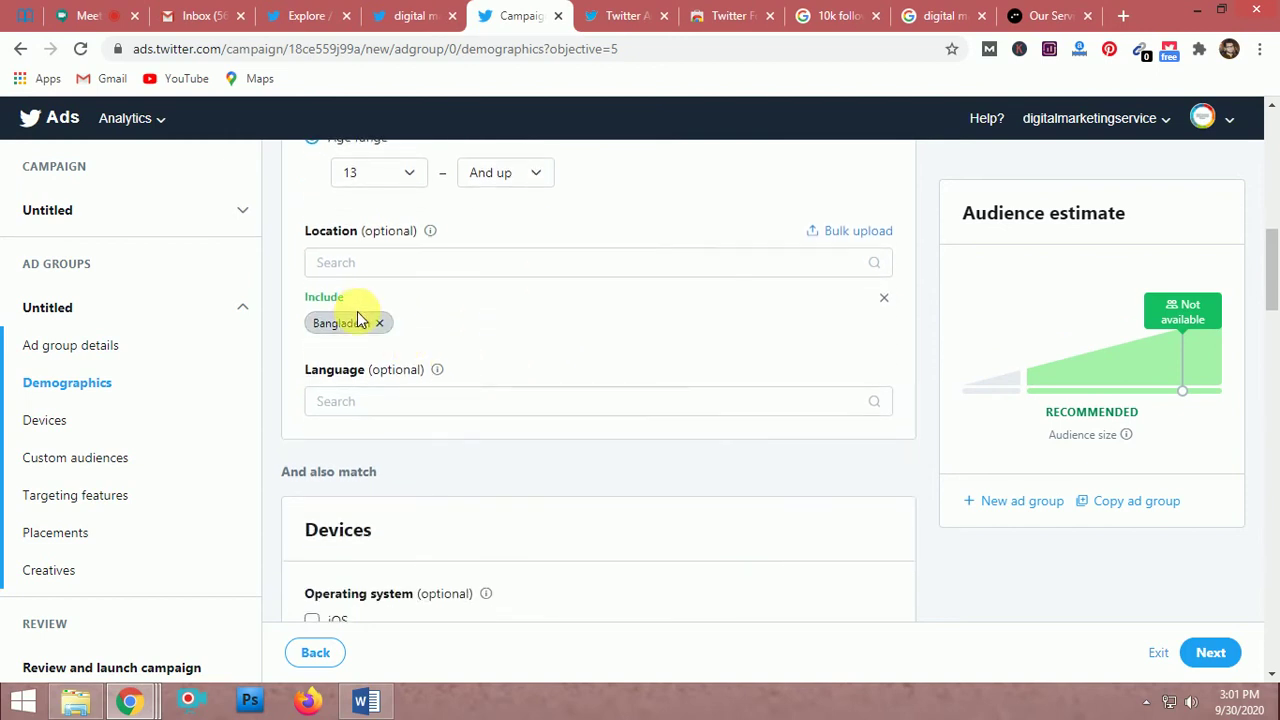
Examine the ad group's device, custom audience, targeting feature and placement options, including the Twitter Audience Platform settings.
scroll(543, 350, "down", 3)
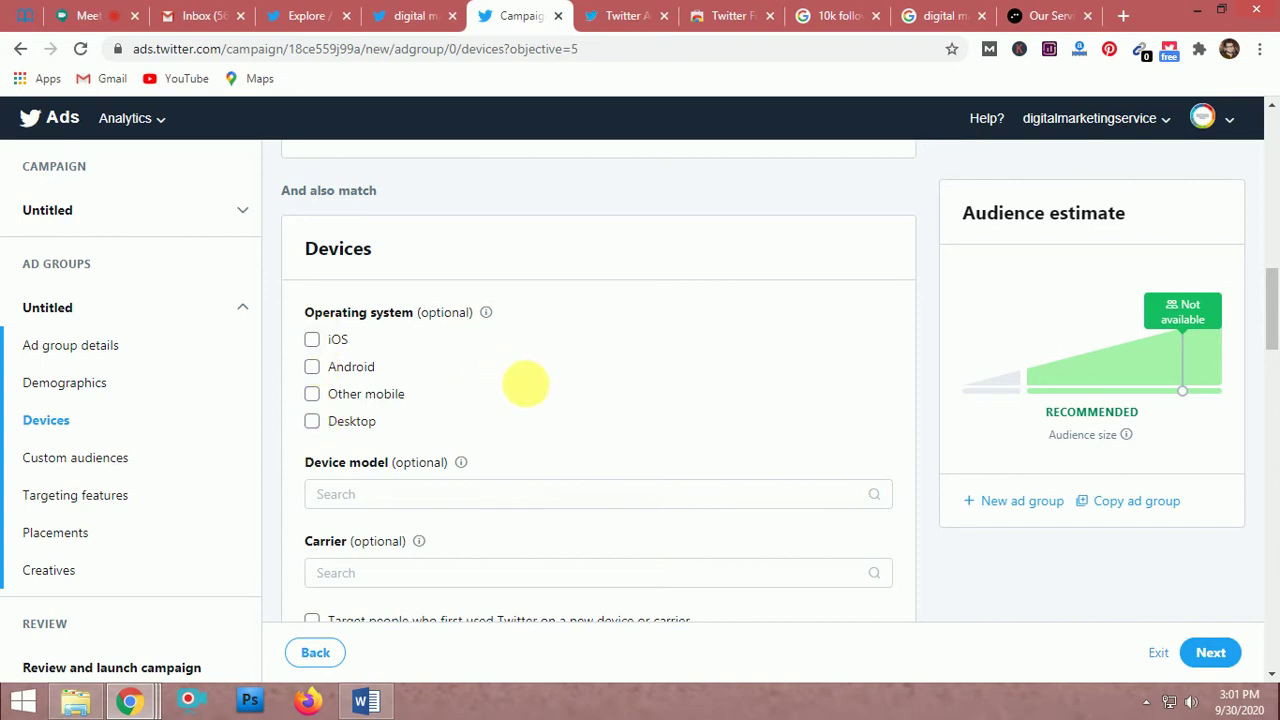
scroll(543, 397, "down", 3)
scroll(543, 397, "down", 6)
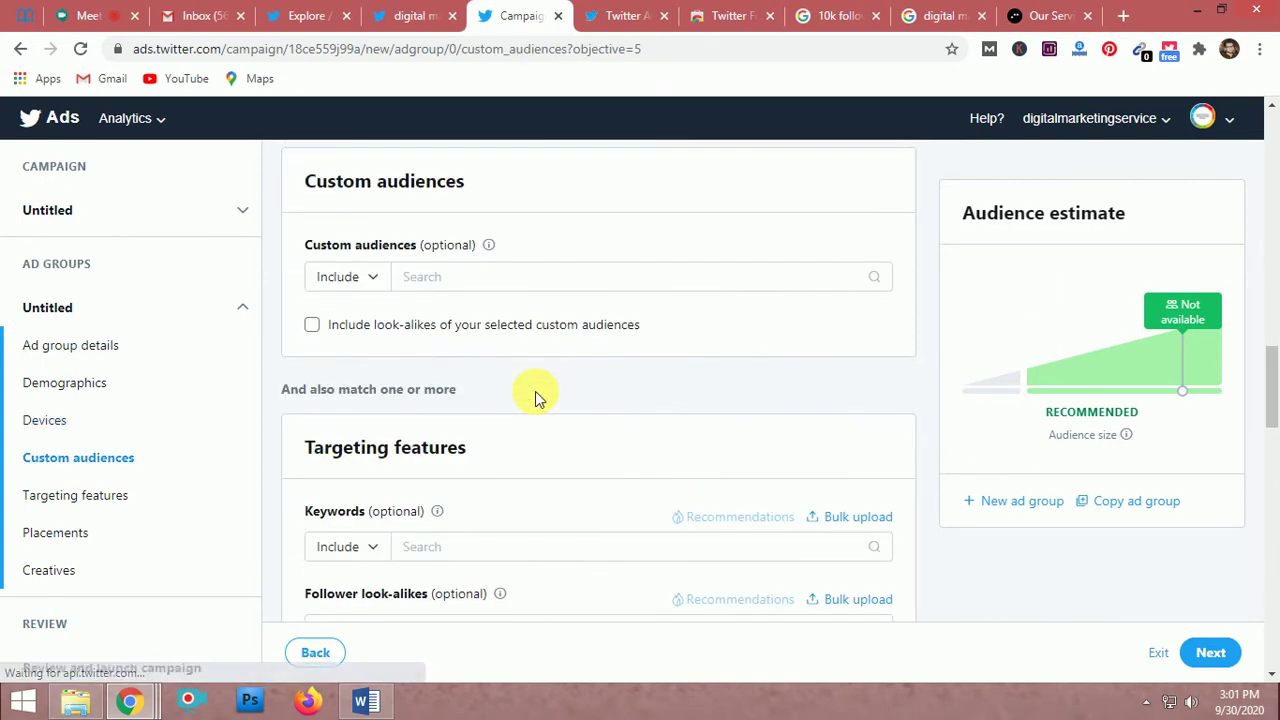
scroll(535, 399, "down", 2)
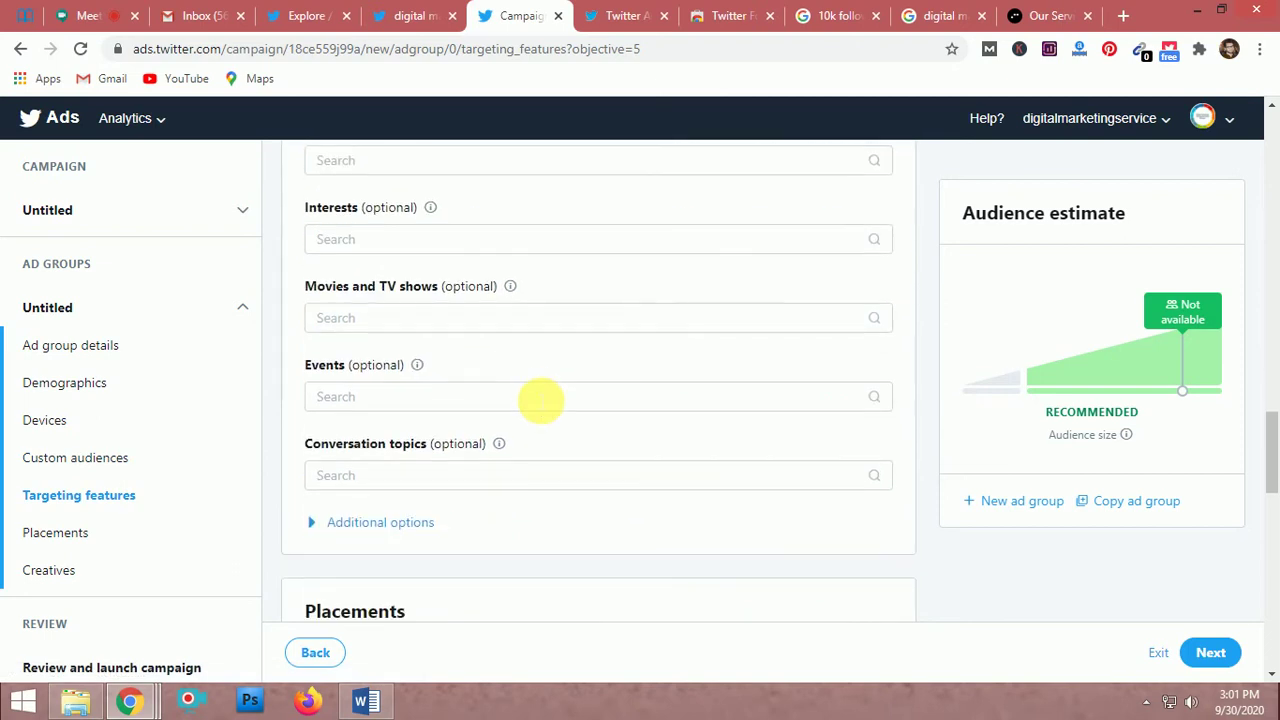
scroll(540, 400, "up", 2)
scroll(537, 400, "down", 2)
scroll(540, 398, "down", 2)
scroll(540, 398, "down", 3)
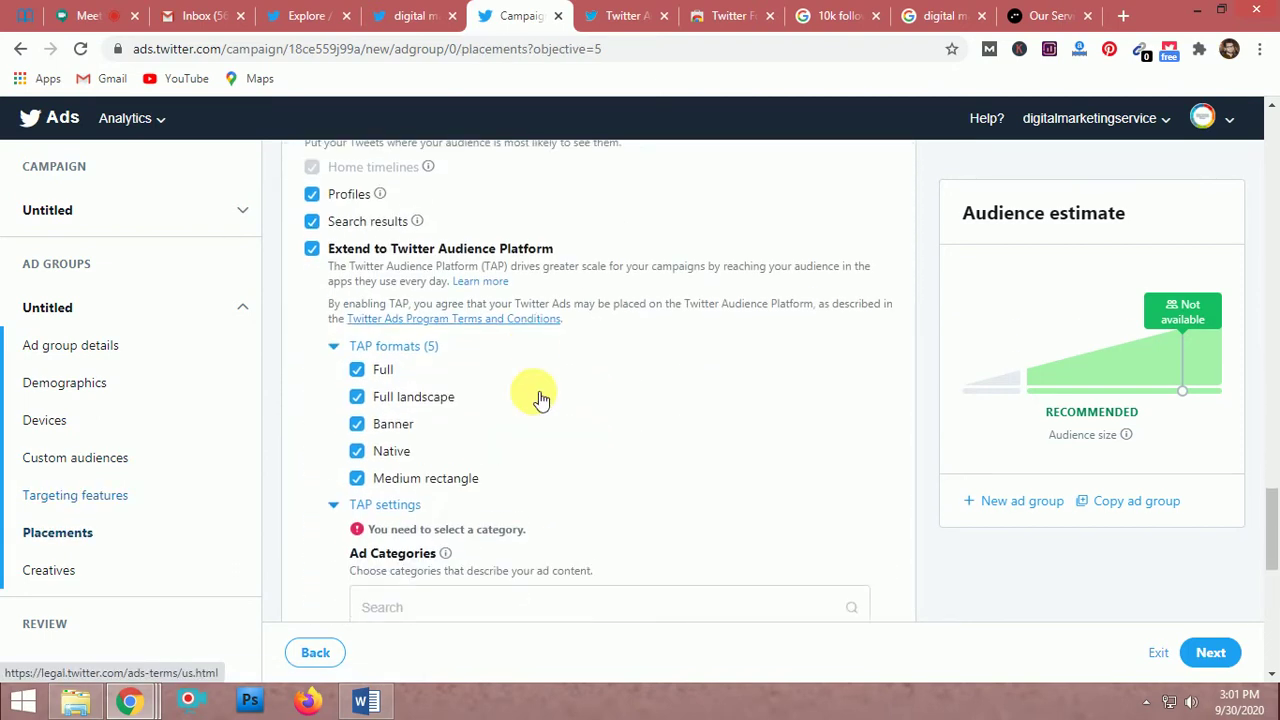
scroll(540, 398, "down", 3)
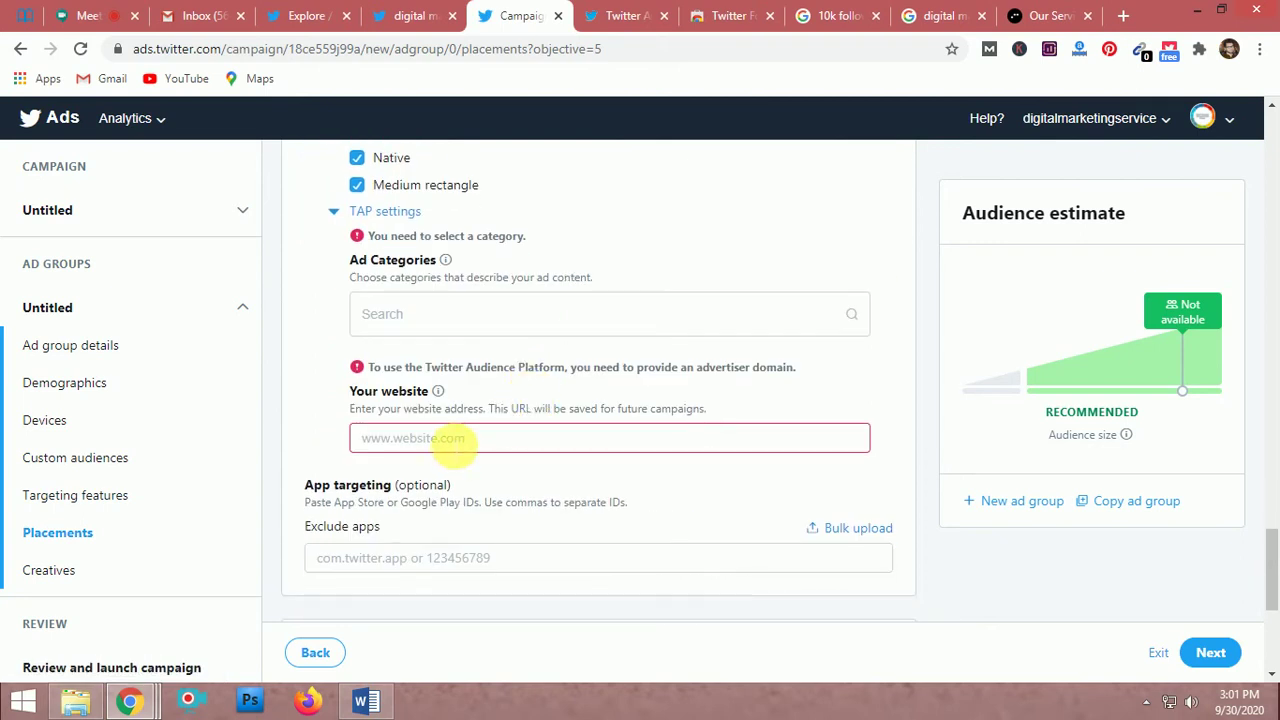
Look up the account's own Twitter profile address for the placement's website field and return to the campaign form.
left_click(452, 446)
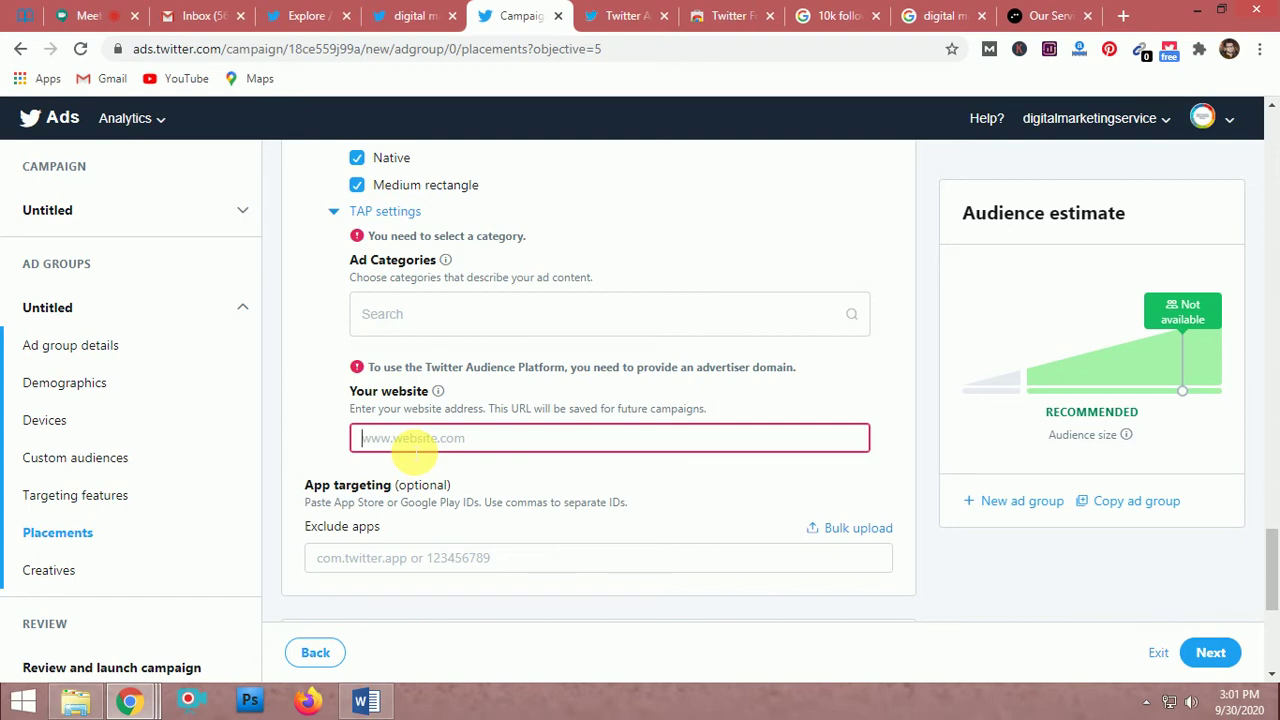
left_click(414, 15)
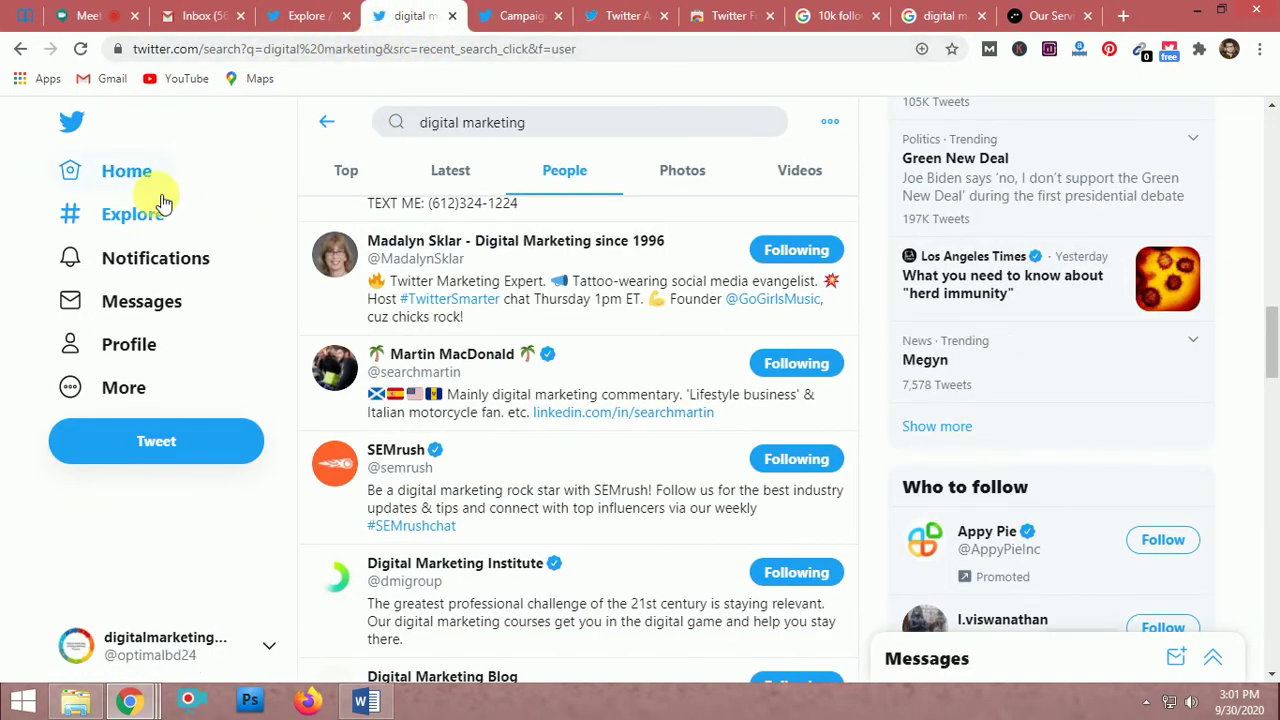
left_click(141, 360)
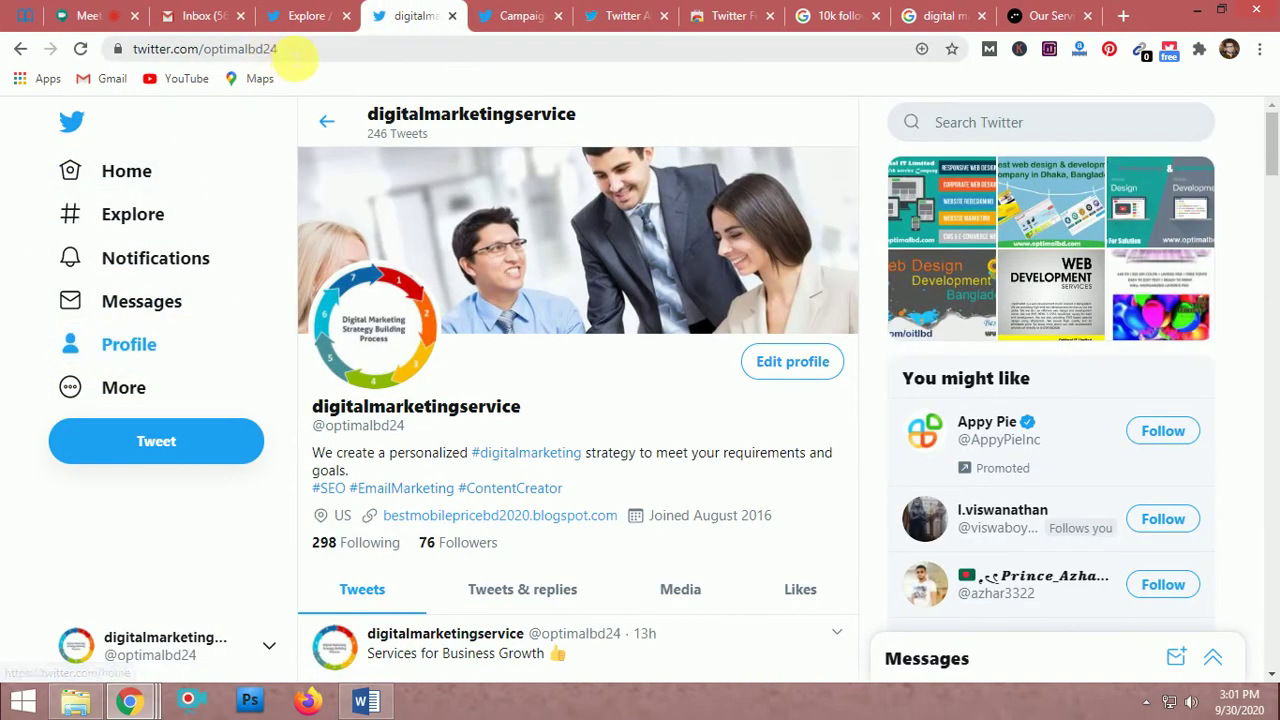
left_click(288, 49)
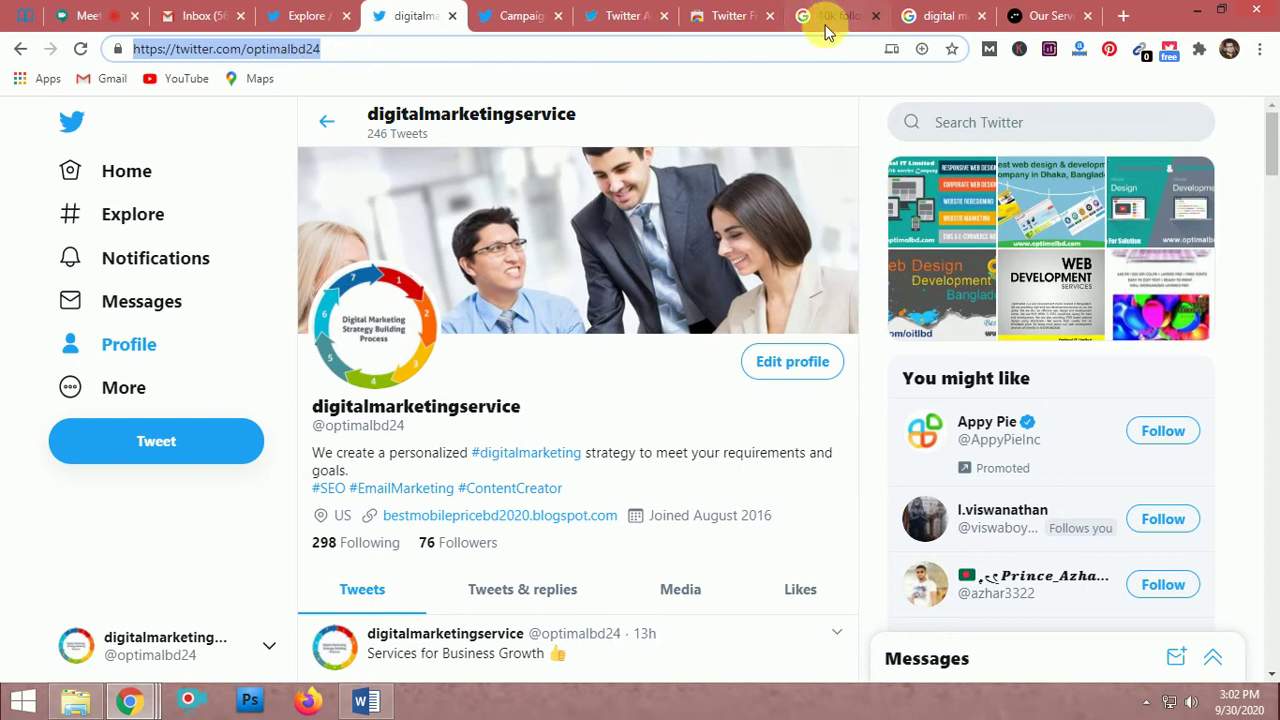
left_click(608, 15)
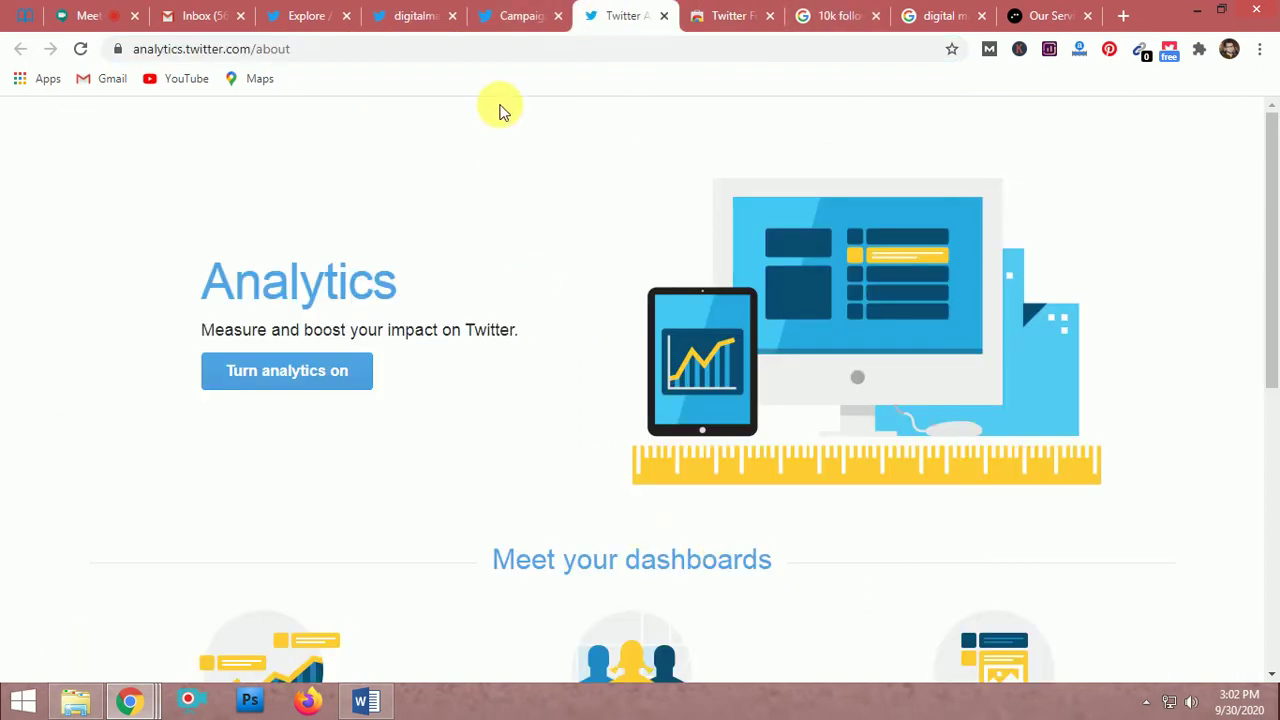
left_click(509, 18)
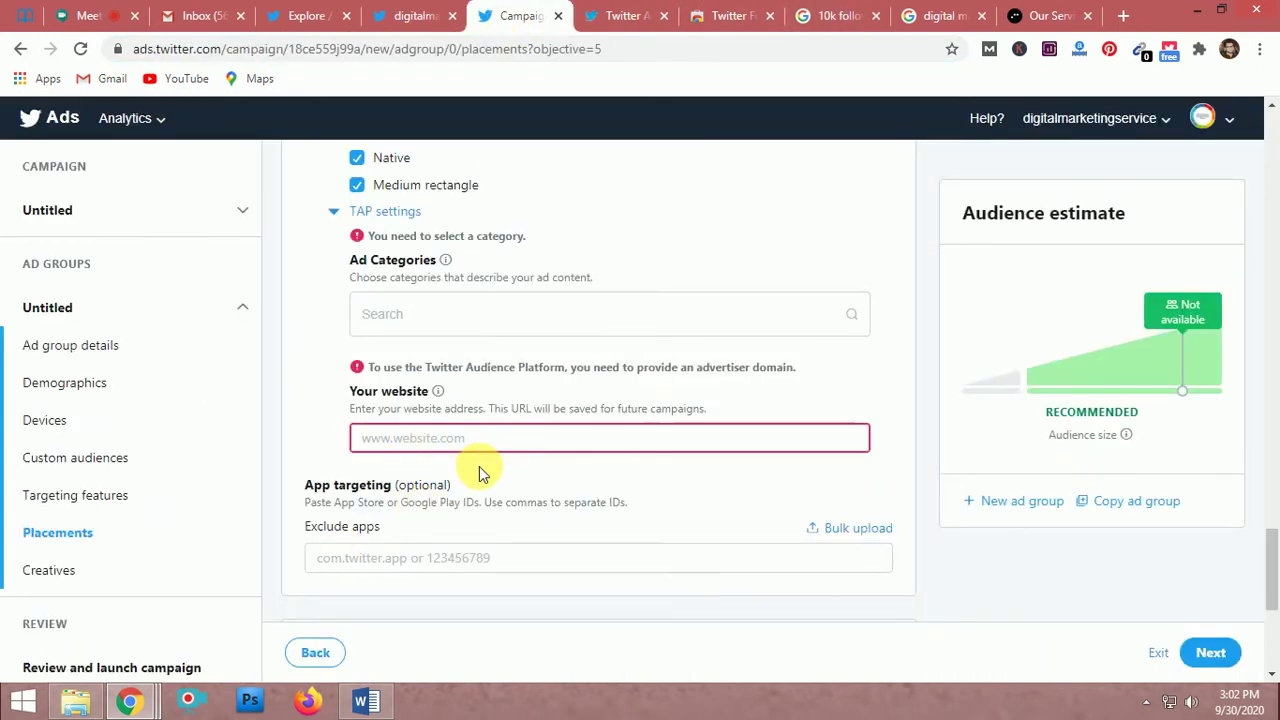
View the ad group's Creatives section, close the campaign setup page and return to the account's Twitter profile.
scroll(478, 470, "down", 4)
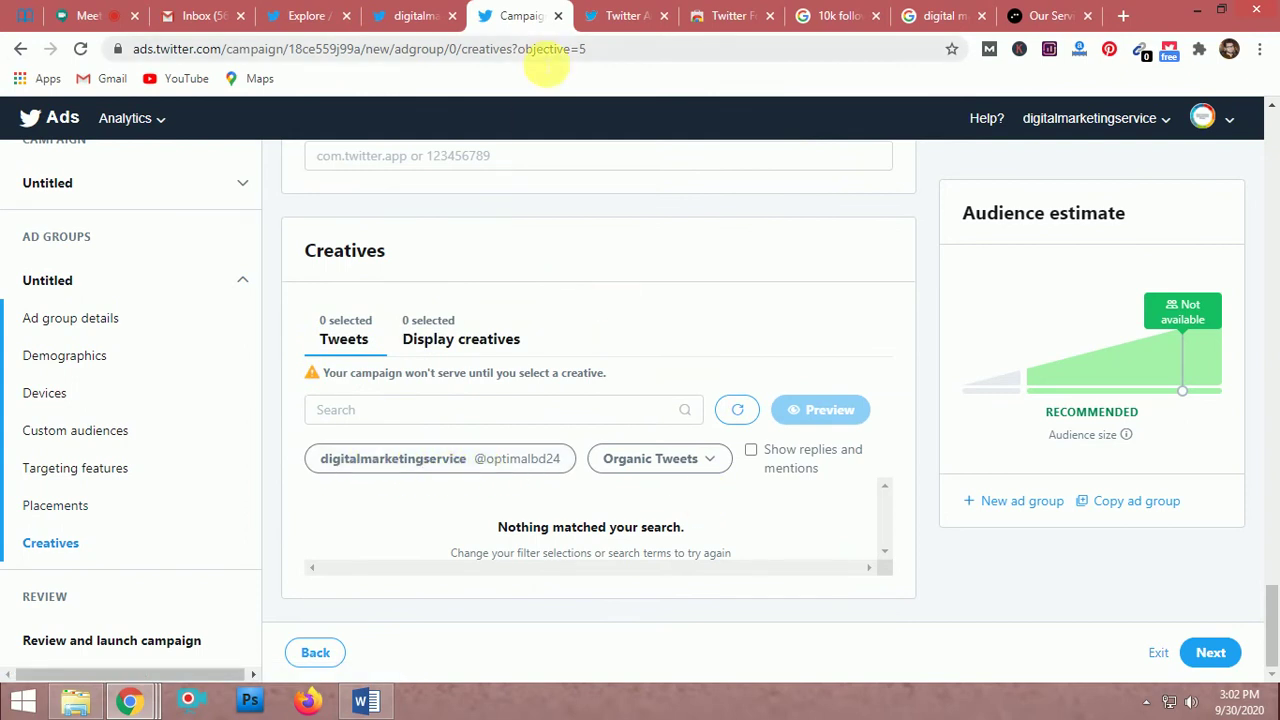
left_click(557, 16)
left_click(410, 12)
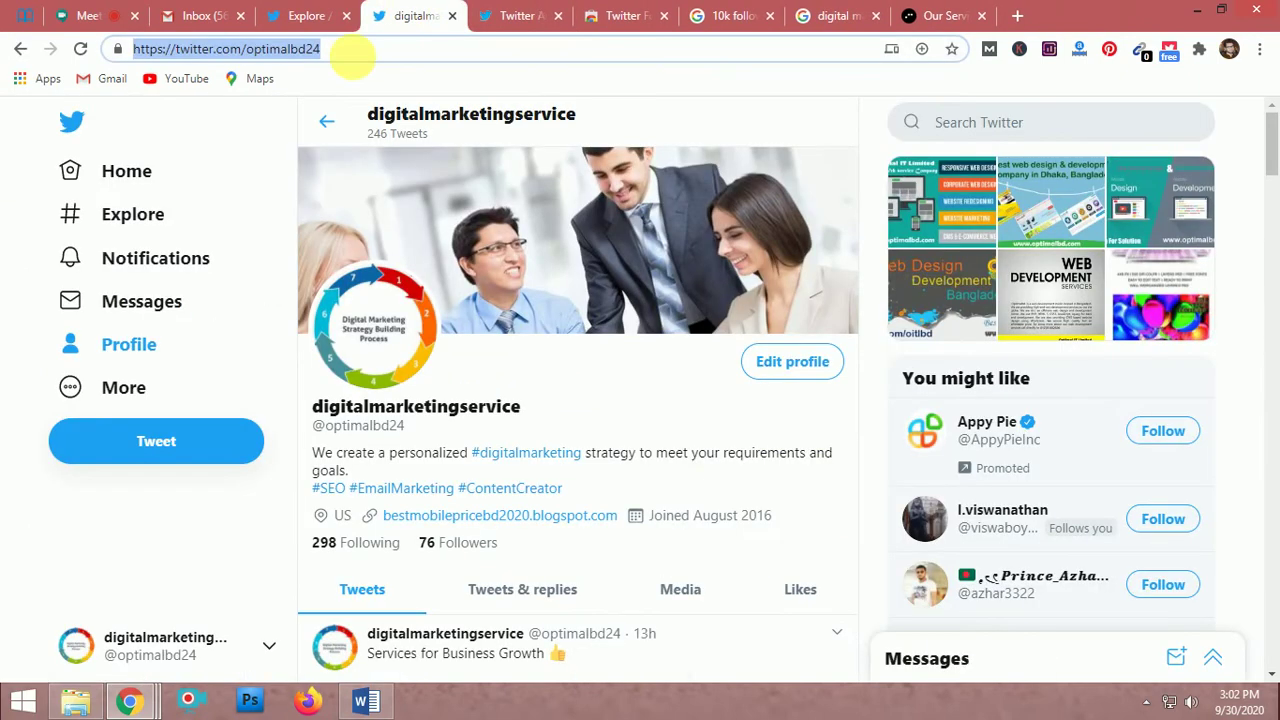
Open the account's Lists page and view the form for creating a new List, closing it without entering anything.
left_click(97, 387)
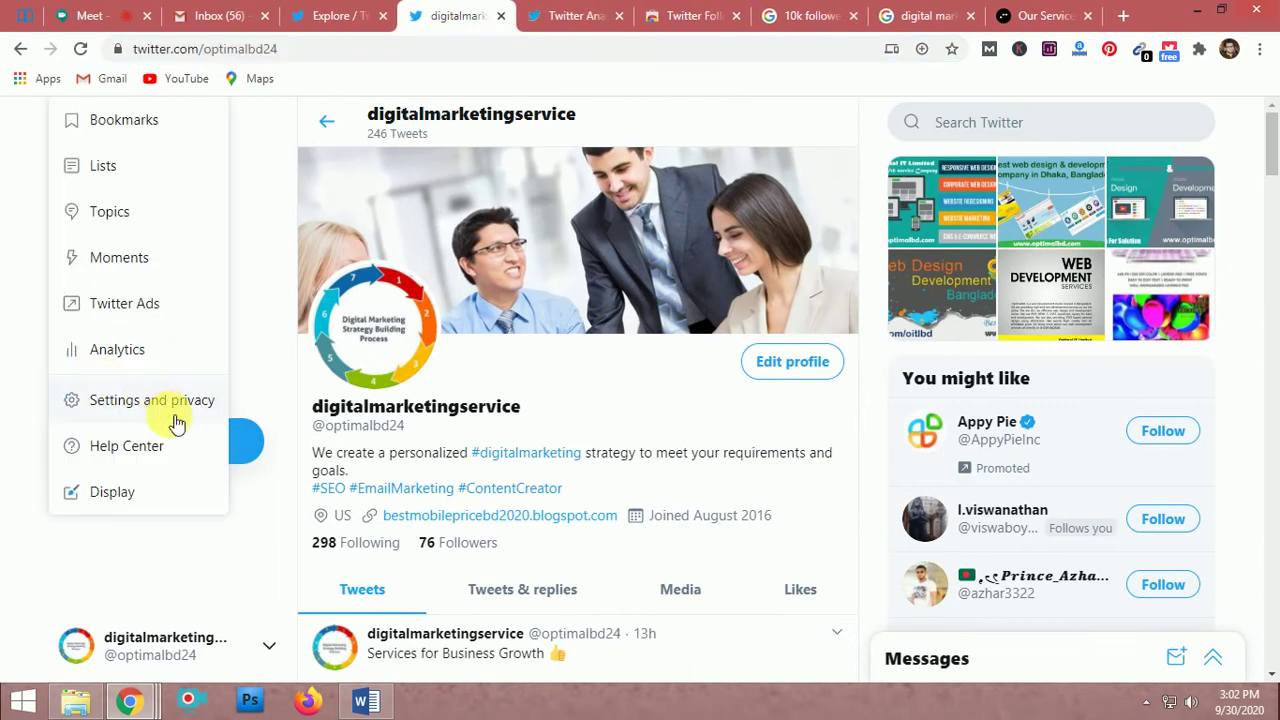
left_click(112, 169)
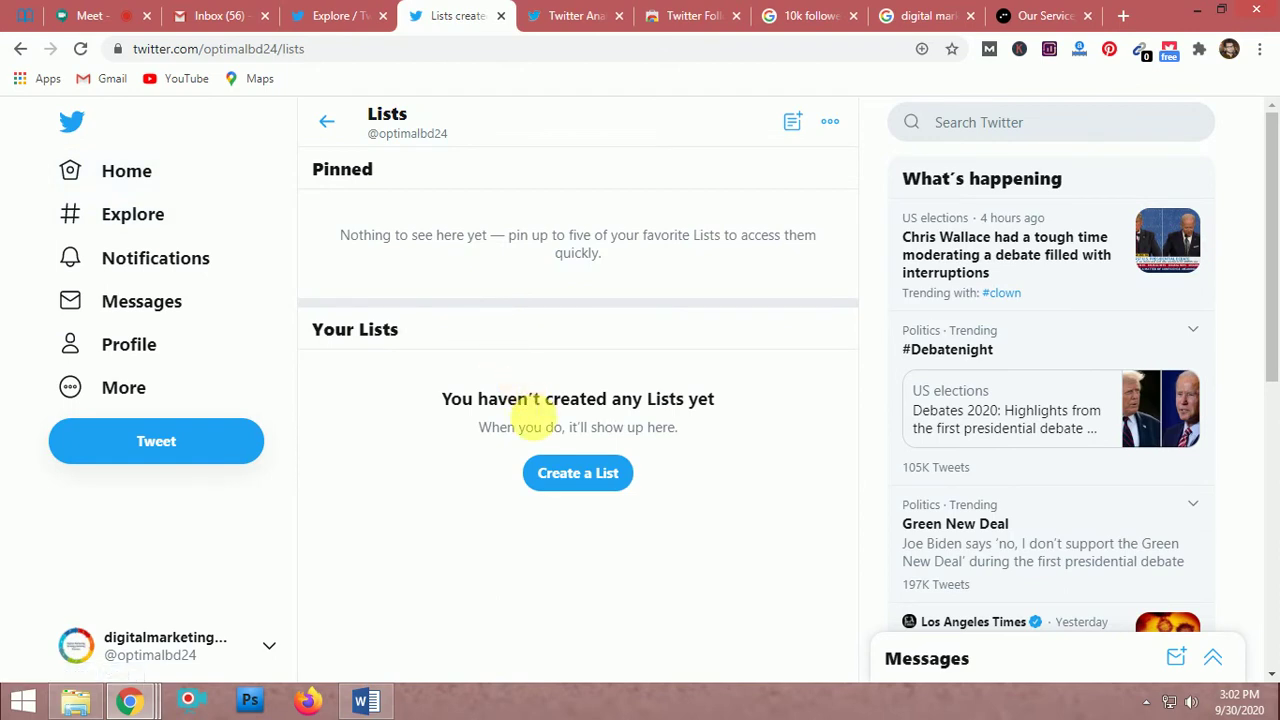
left_click(580, 476)
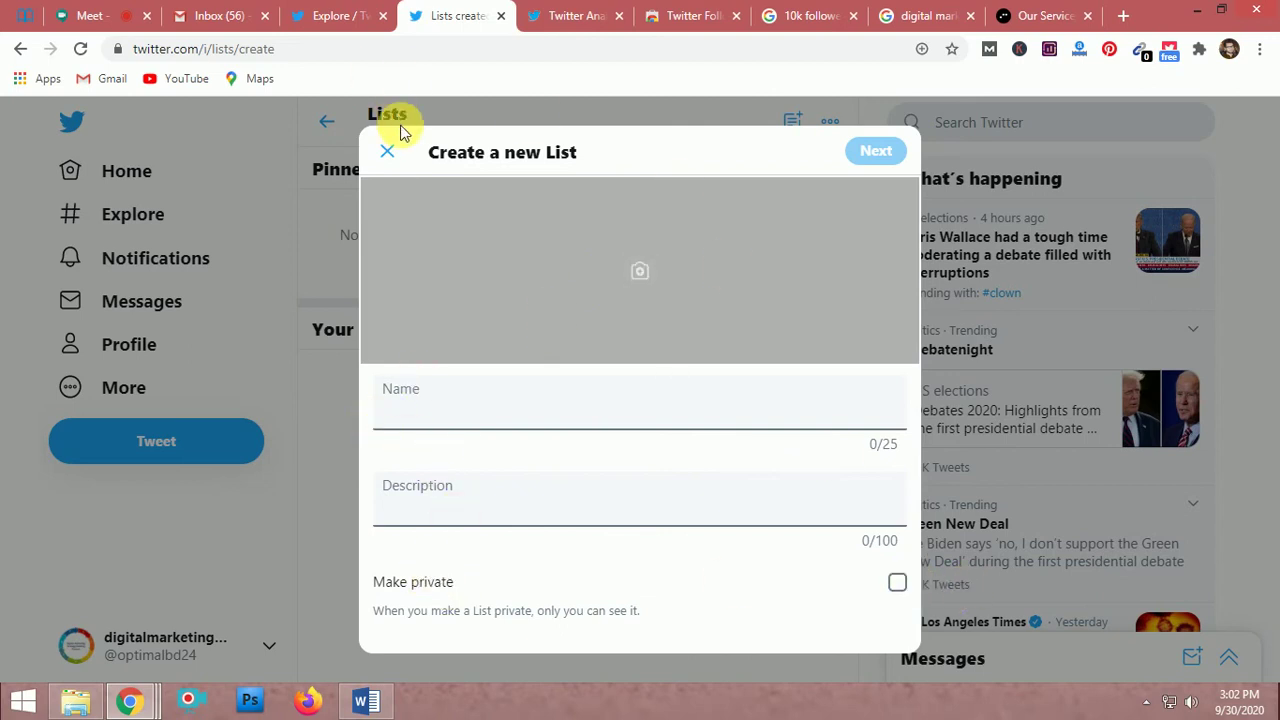
left_click(388, 152)
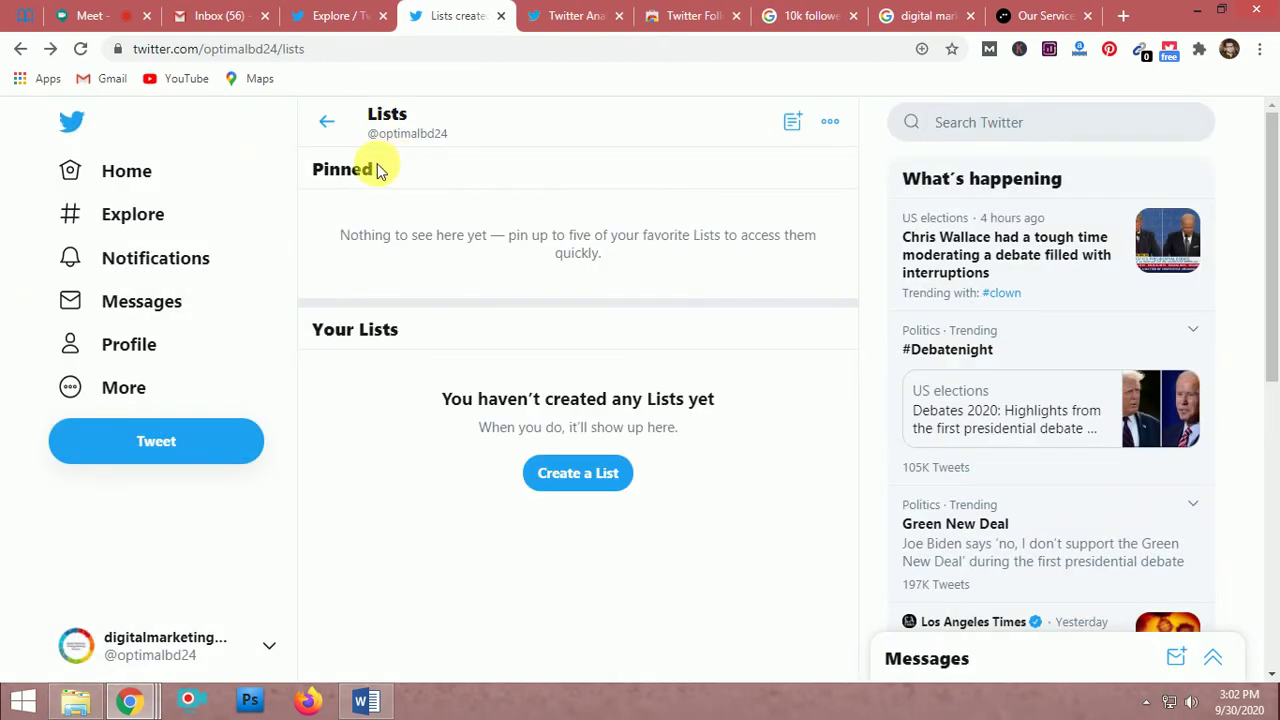
View the account settings page and the account's Bookmarks page.
left_click(86, 389)
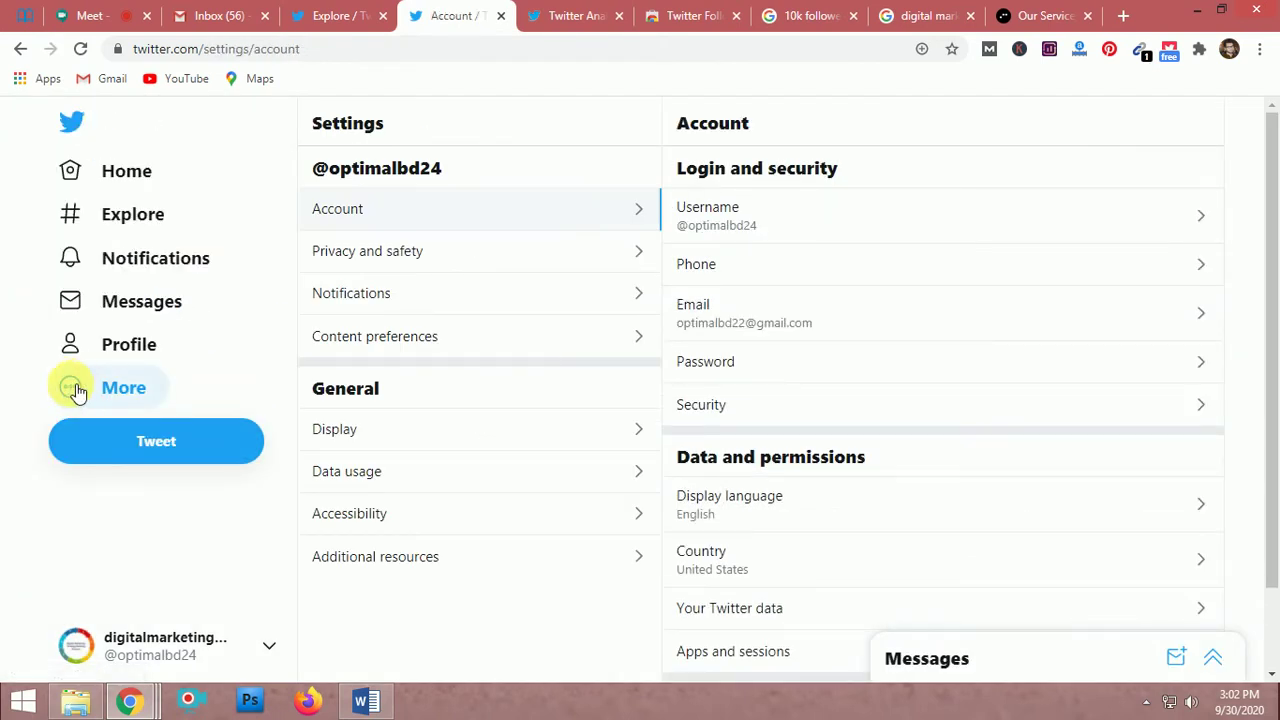
left_click(78, 390)
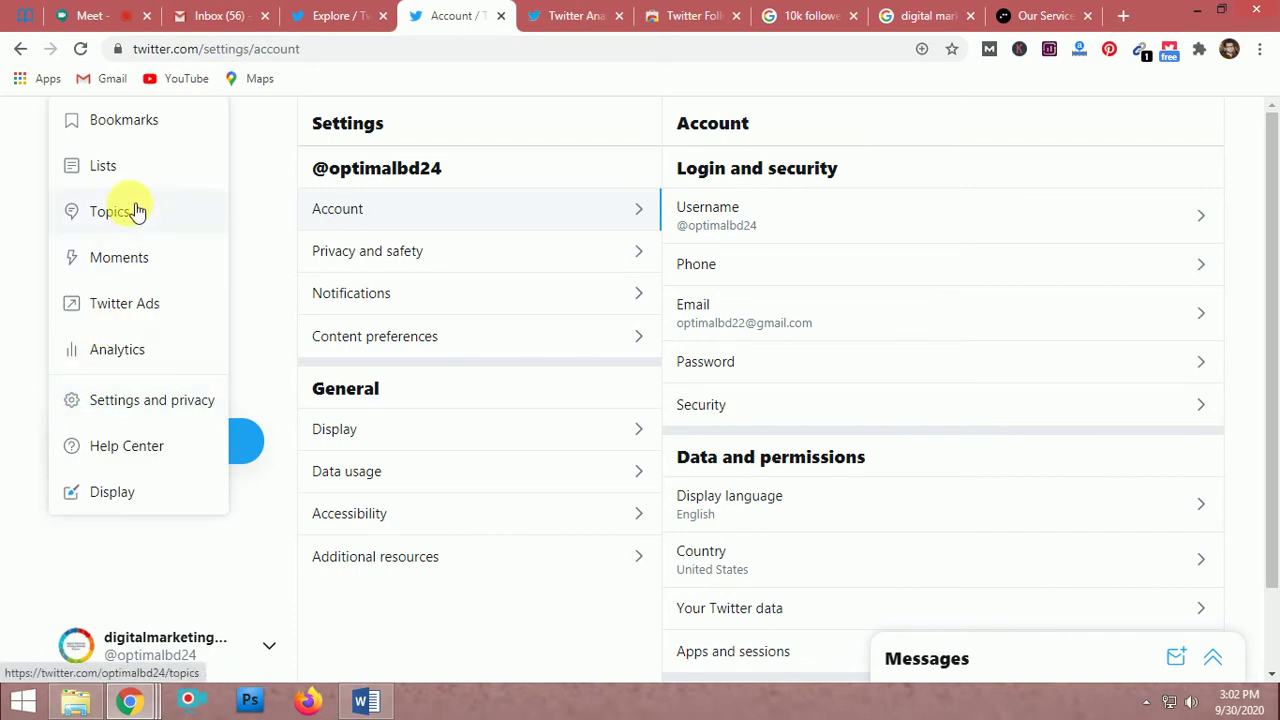
left_click(140, 125)
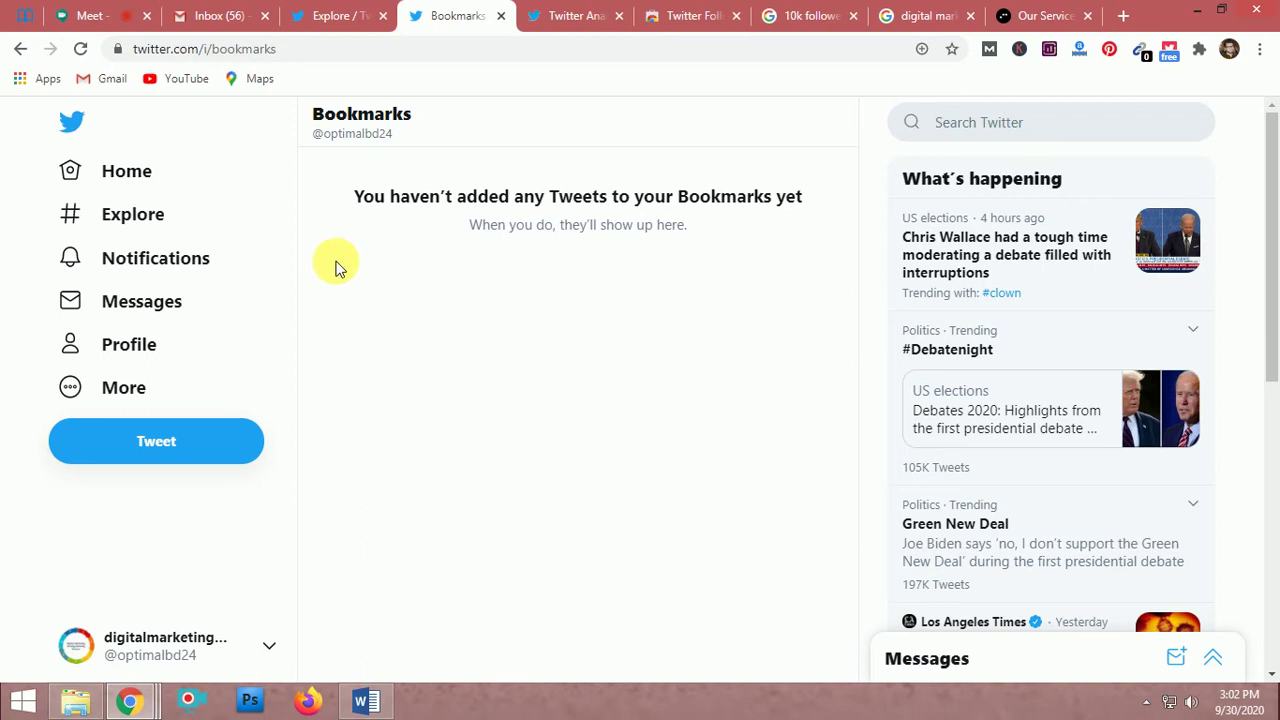
left_click(77, 388)
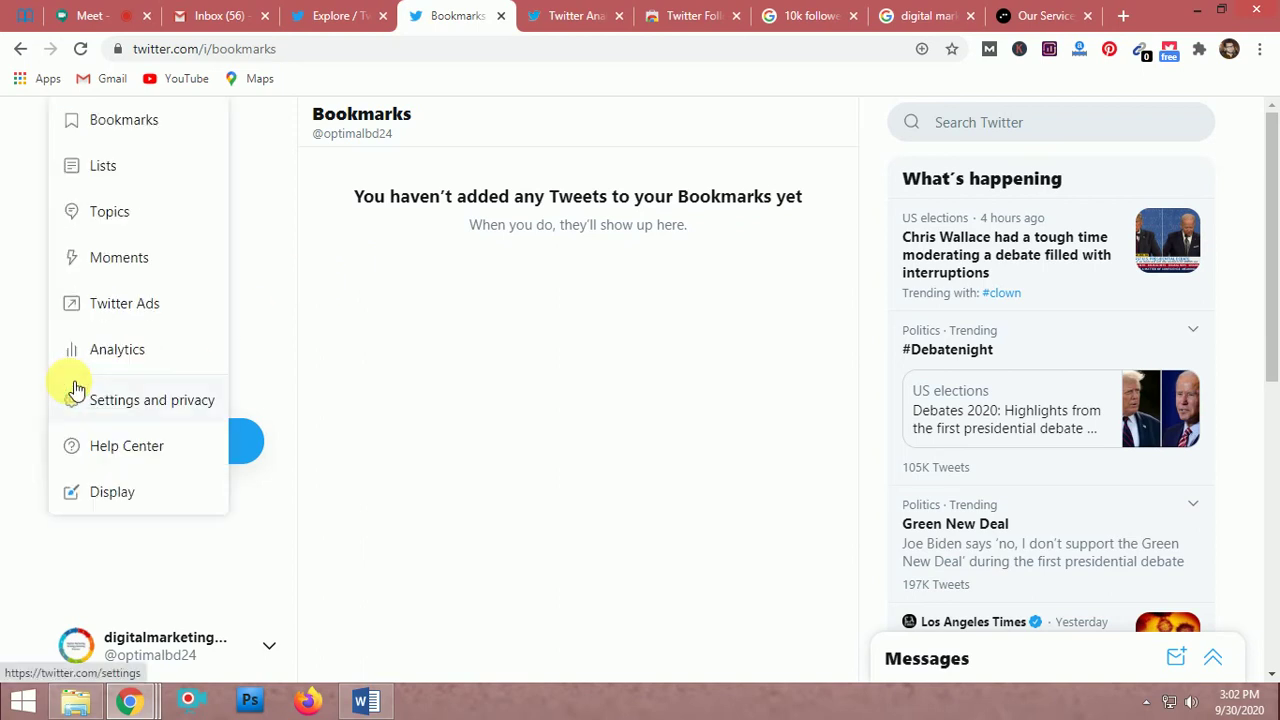
left_click(490, 340)
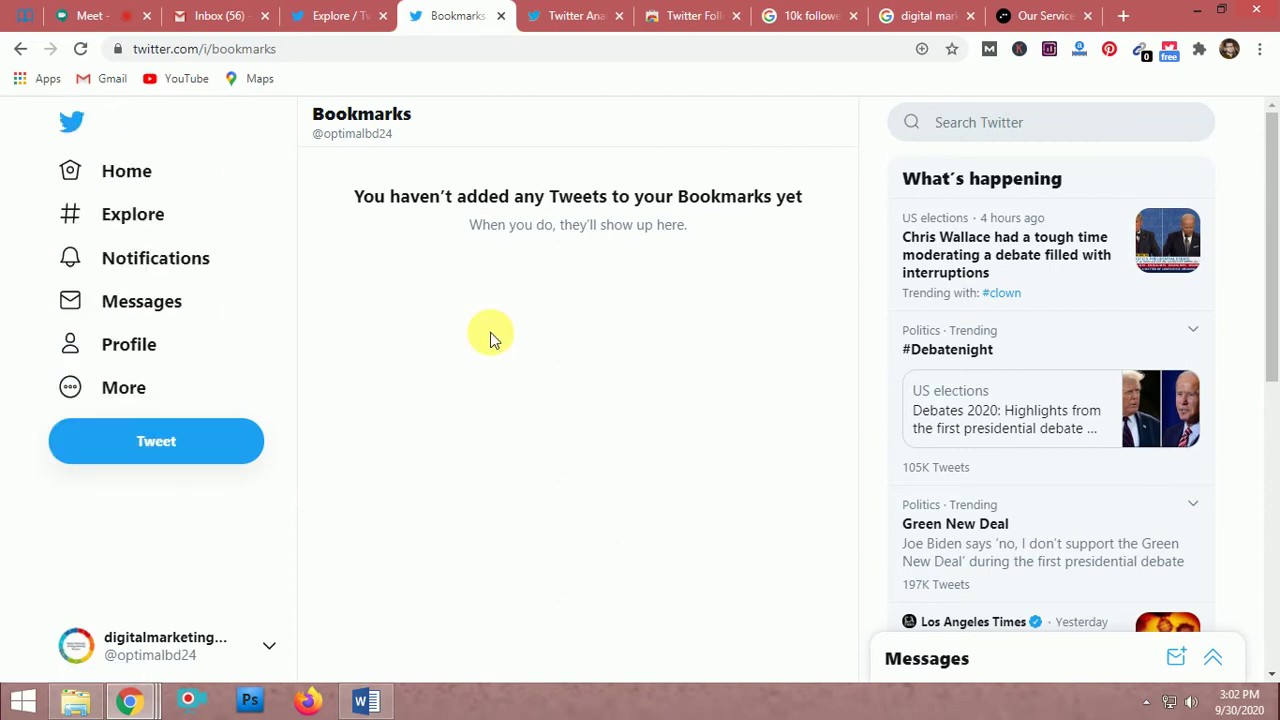